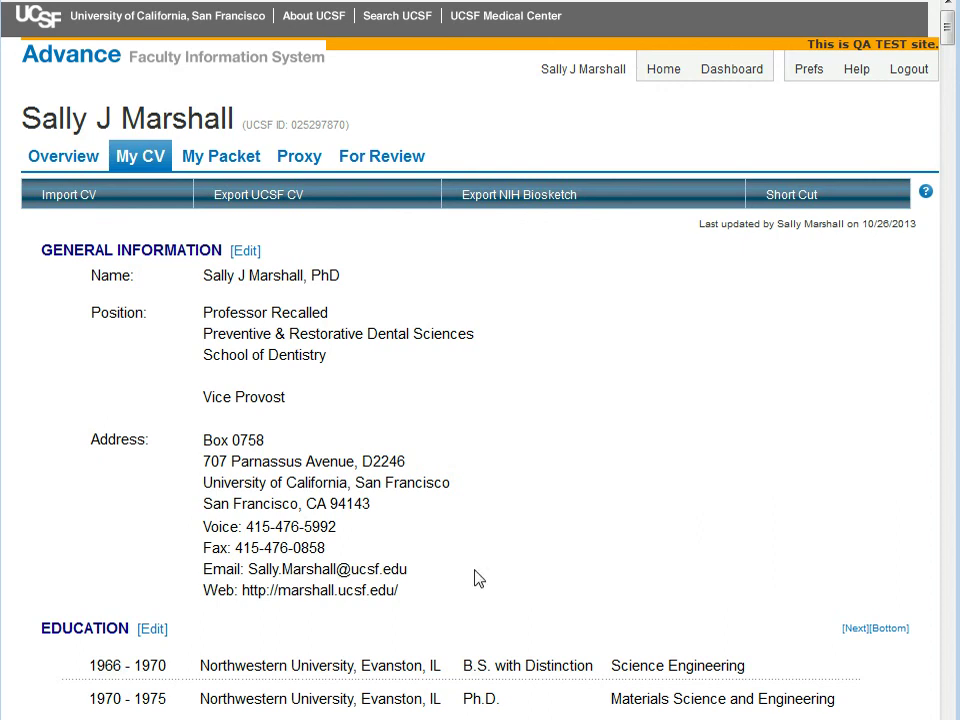
# Scroll down My CV and open Other Positions Held Concurrently for editing
pyautogui.moveTo(101, 635)
pyautogui.scroll(-5, 335, 568)
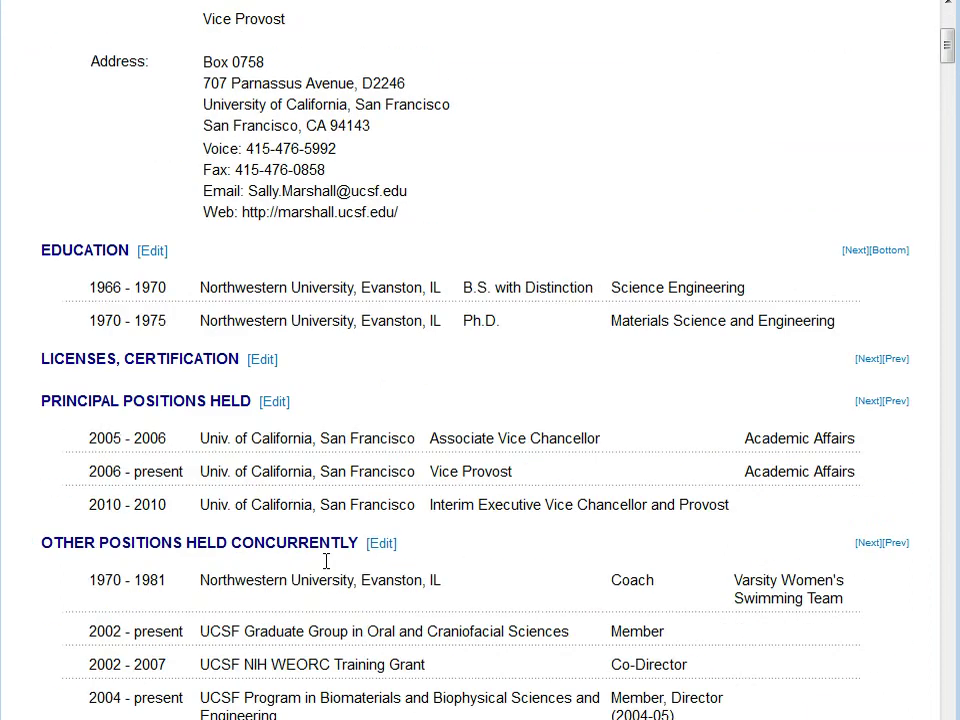
pyautogui.moveTo(133, 570)
pyautogui.moveTo(195, 365)
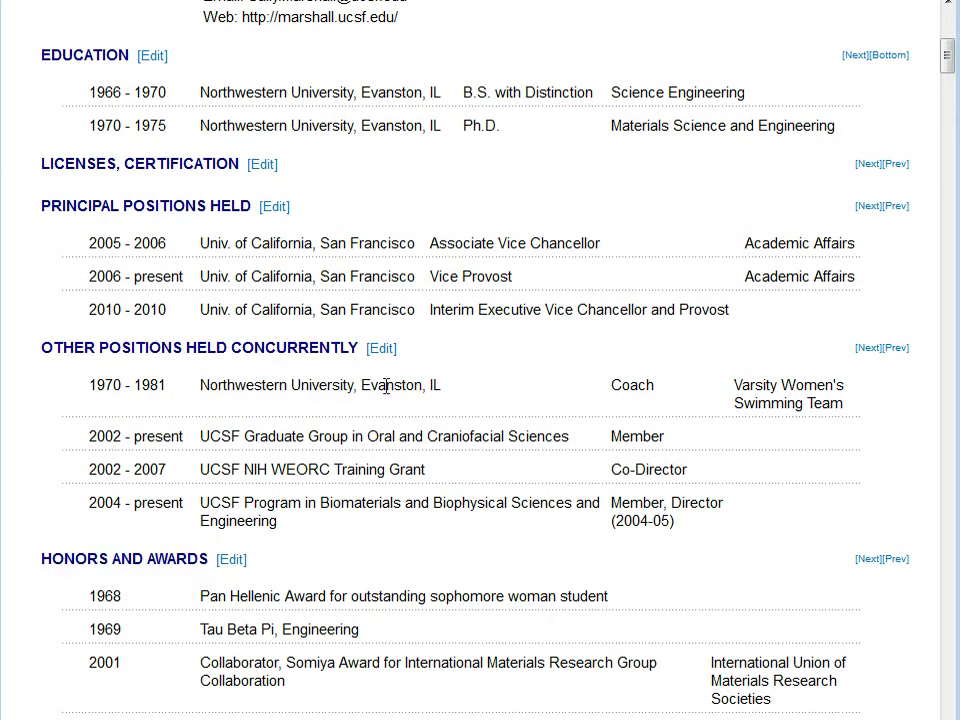
pyautogui.click(385, 350)
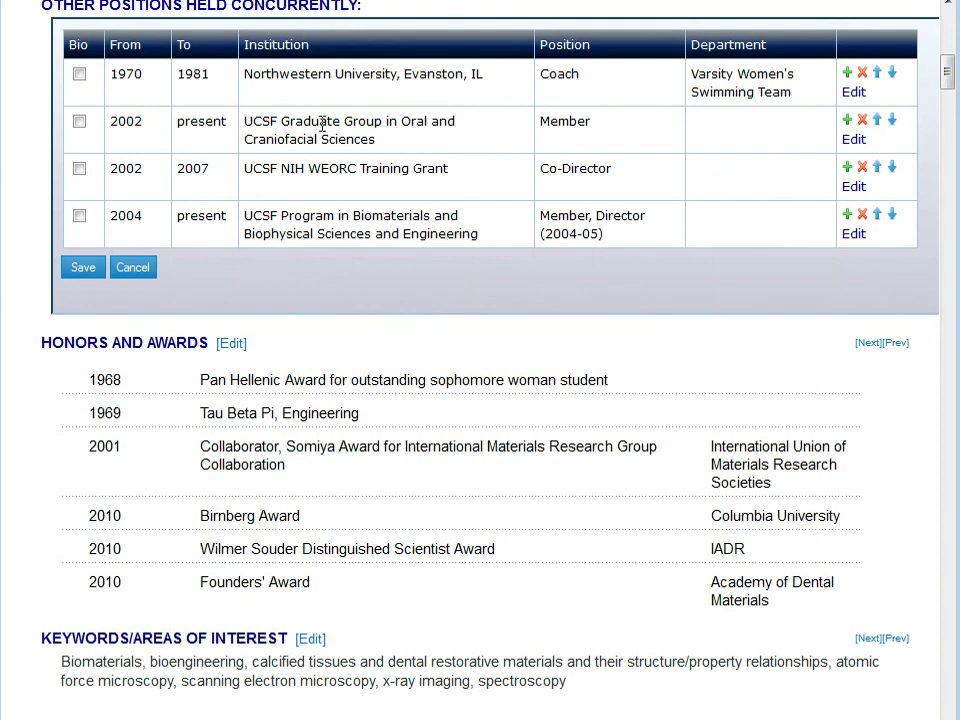
# Try the row edit, insert, delete and move controls on the Northwestern entry, leaving the order unchanged
pyautogui.click(853, 93)
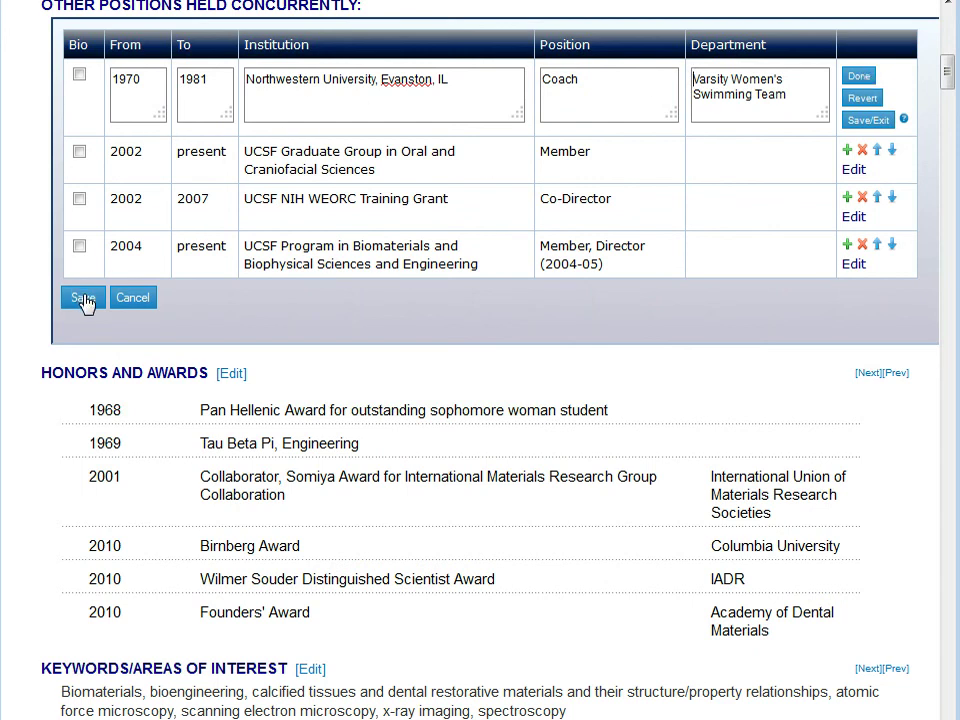
pyautogui.click(860, 78)
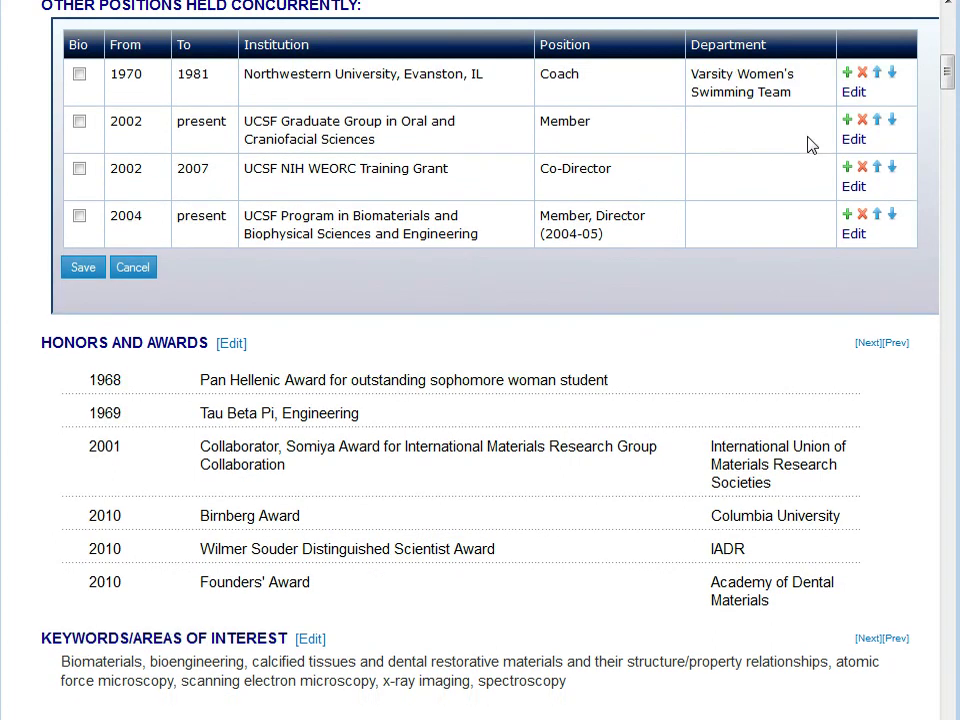
pyautogui.click(848, 74)
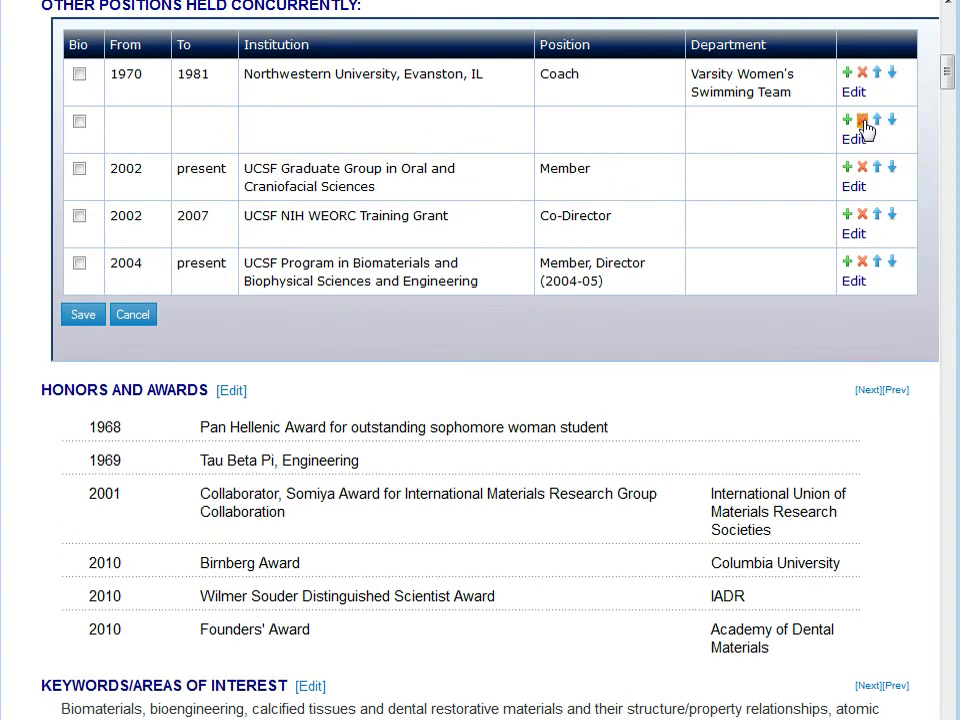
pyautogui.click(862, 120)
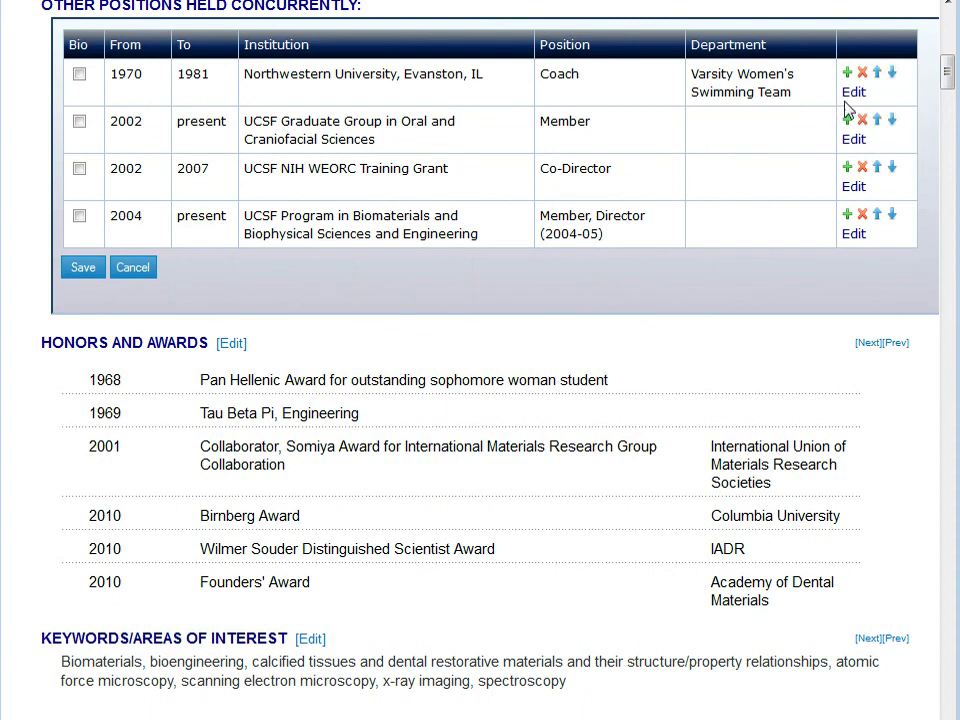
pyautogui.click(892, 74)
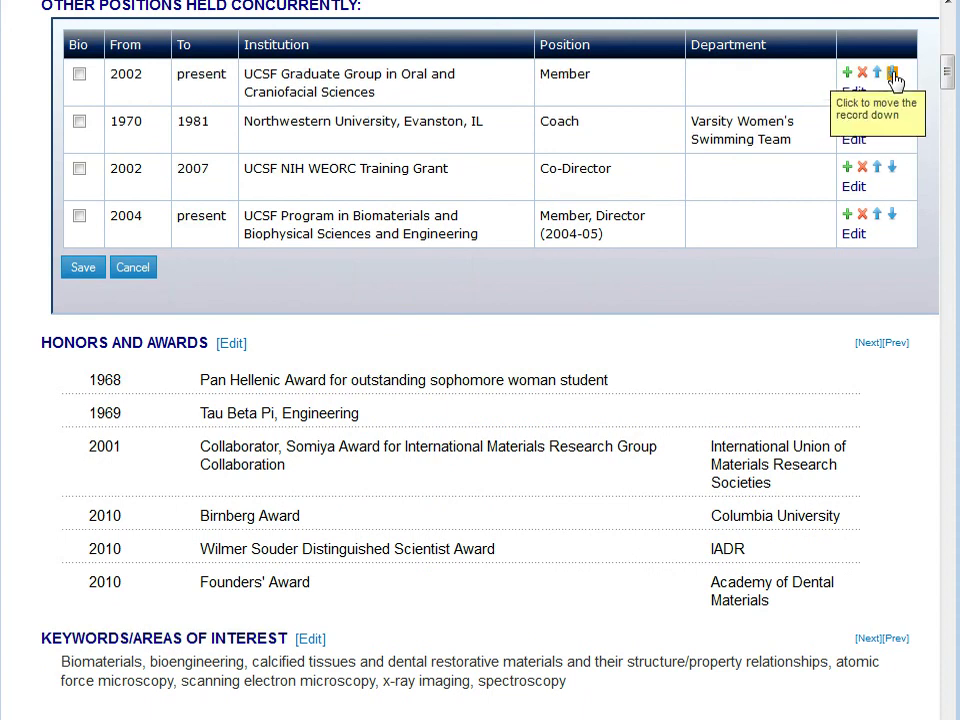
pyautogui.click(878, 121)
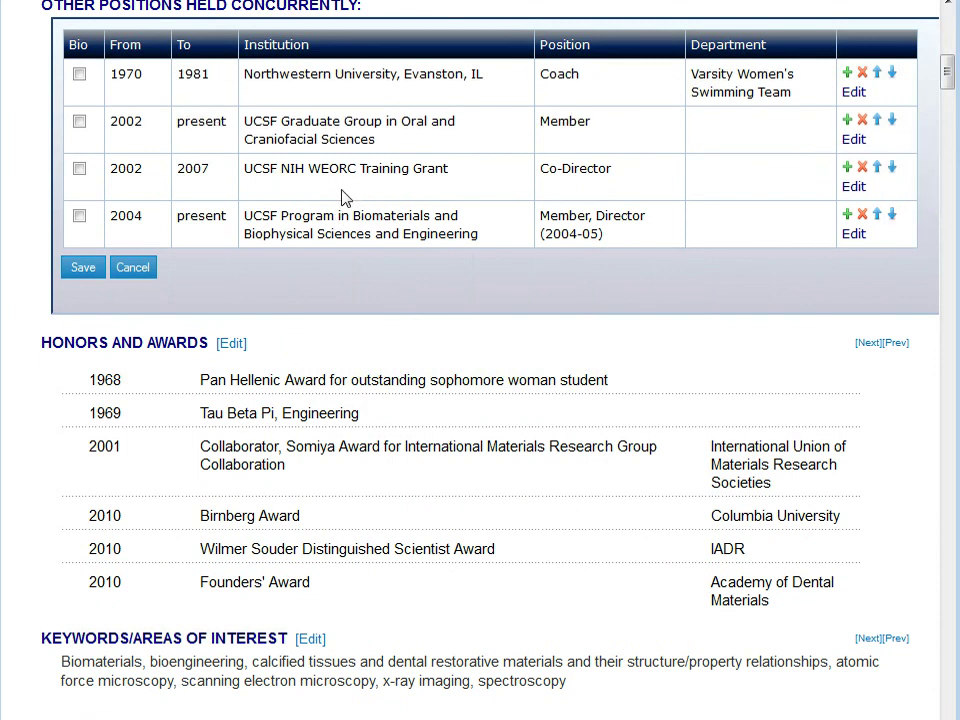
# Tick Bio for Northwestern, UCSF Graduate Group, NIH WEORC Training Grant and Biomaterials, then save
pyautogui.click(80, 75)
pyautogui.click(79, 122)
pyautogui.click(79, 169)
pyautogui.click(79, 216)
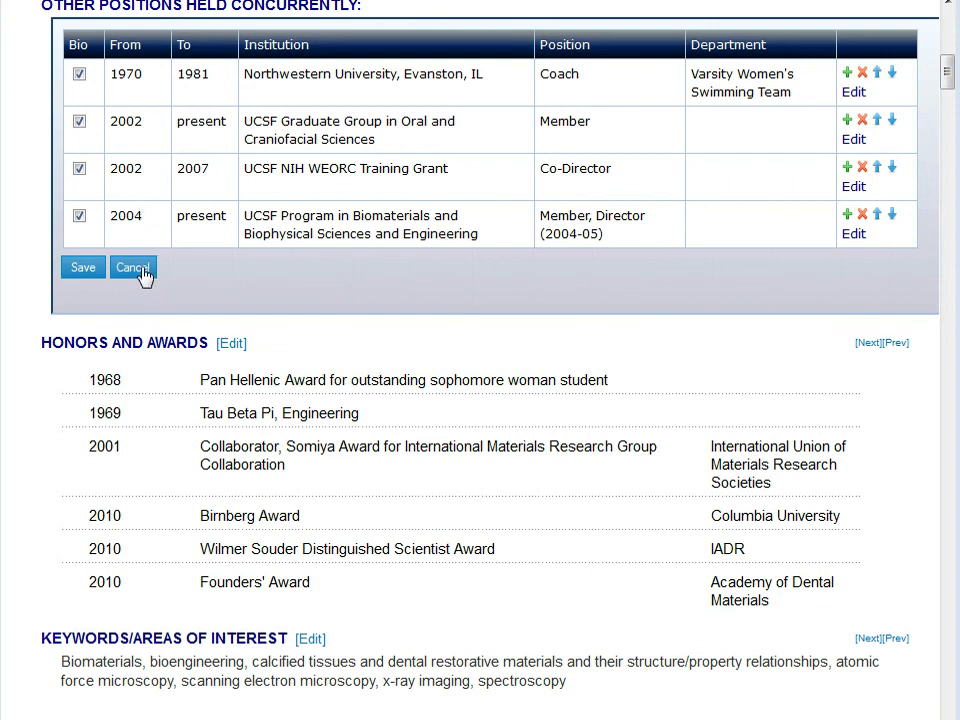
pyautogui.click(83, 267)
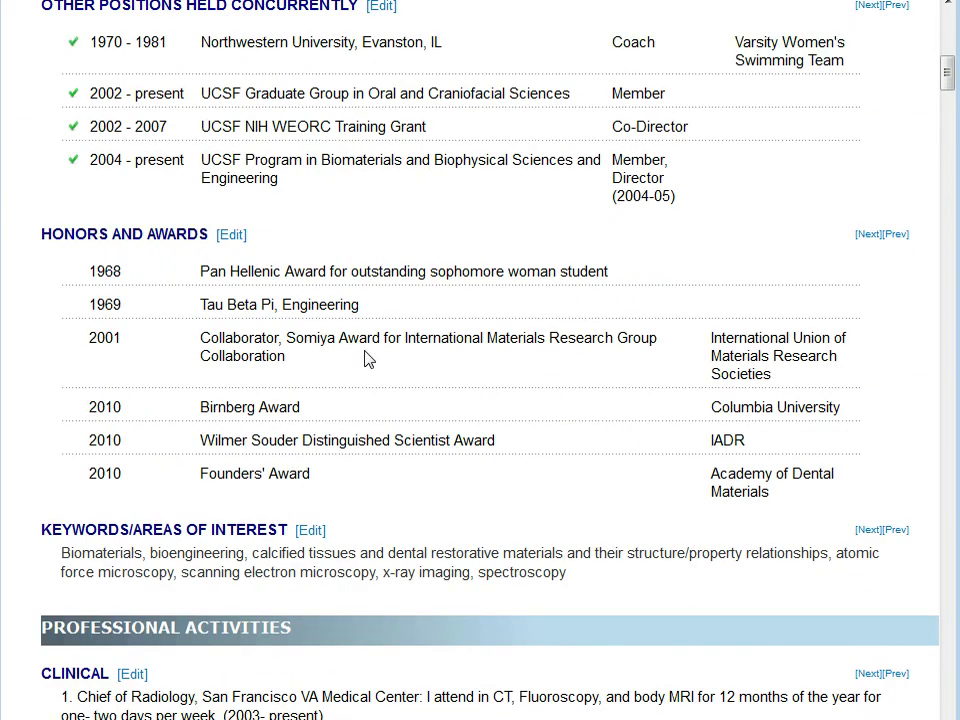
pyautogui.scroll(10, 362, 348)
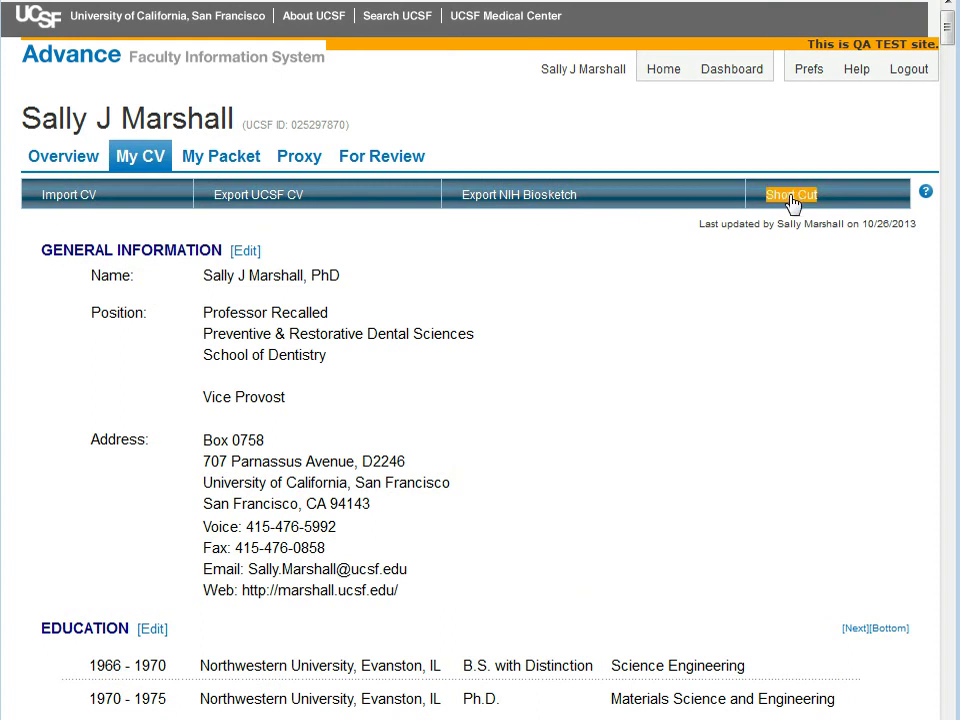
# Use Short Cut to visit Other Publications, then Research Awards - Current, and edit the Current grants
pyautogui.click(790, 199)
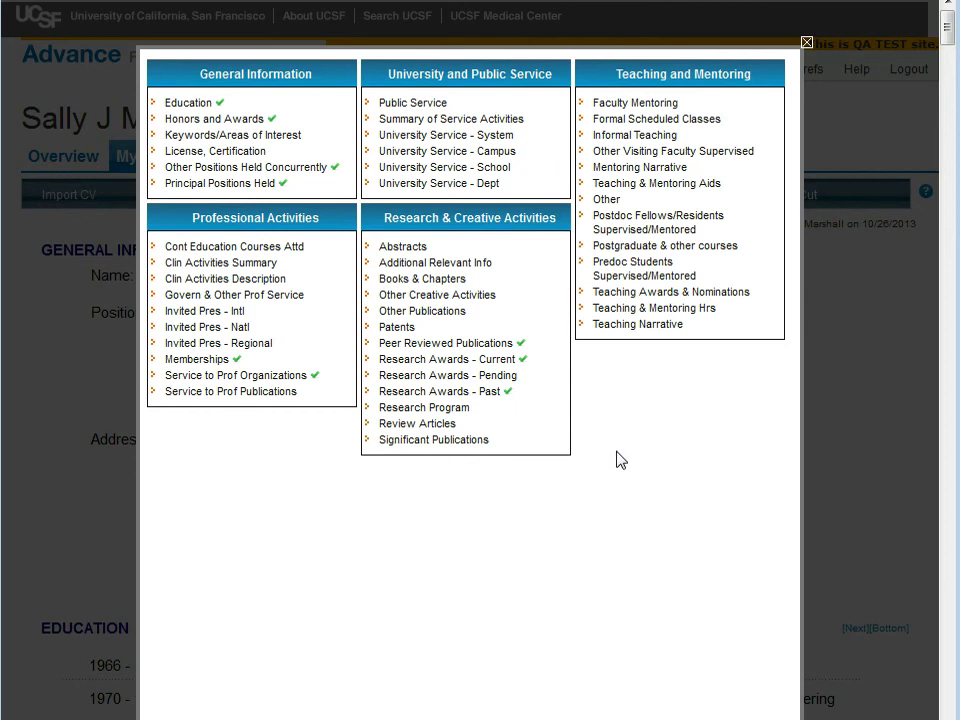
pyautogui.click(420, 316)
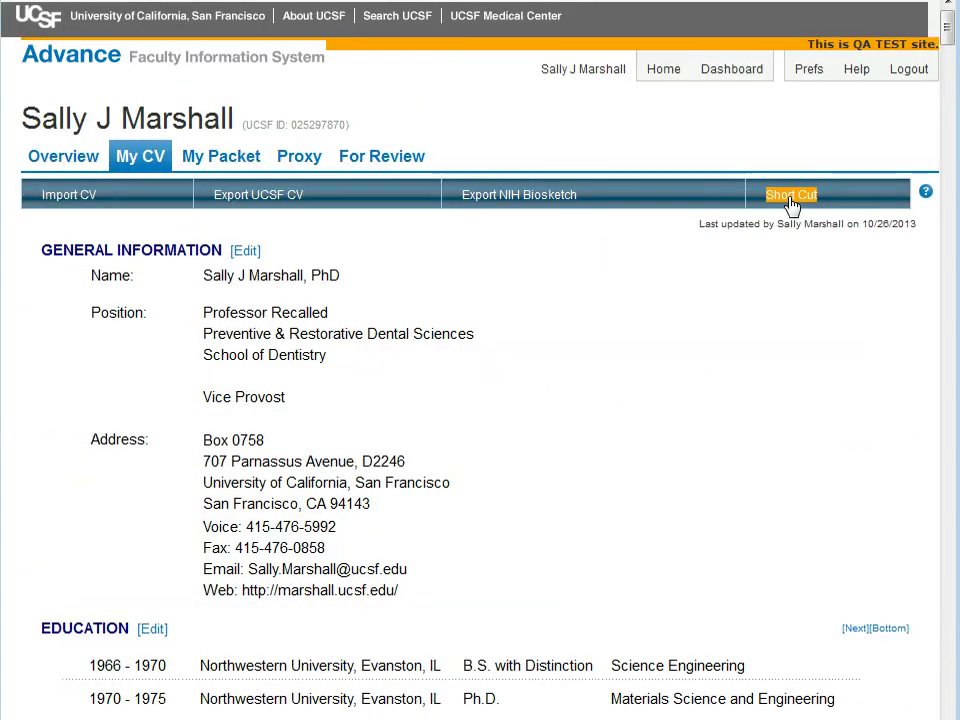
pyautogui.click(790, 196)
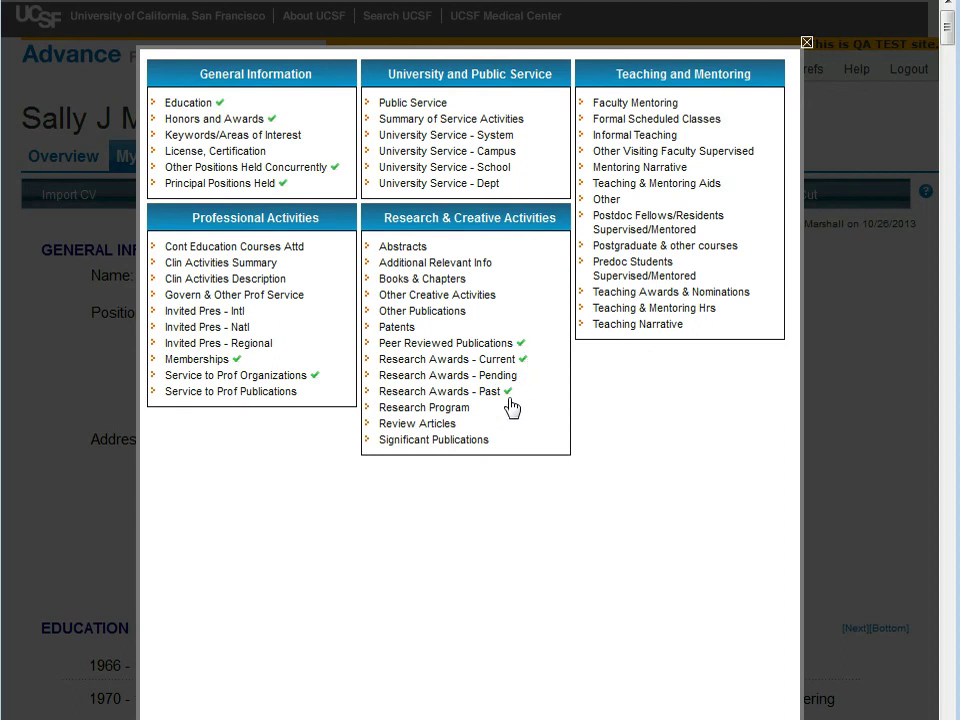
pyautogui.click(437, 362)
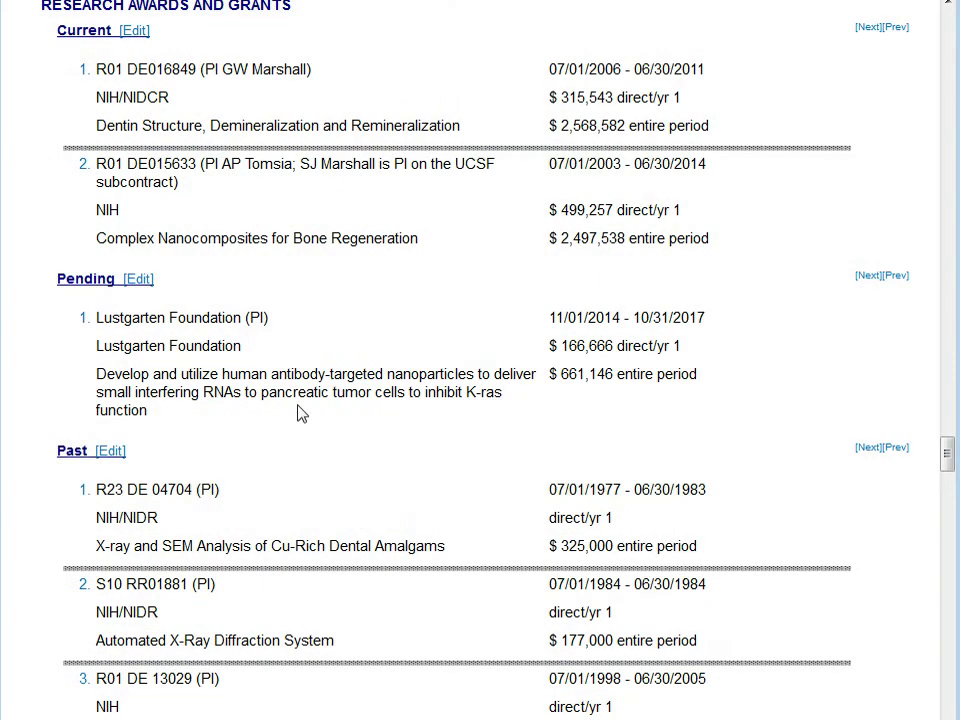
pyautogui.click(136, 31)
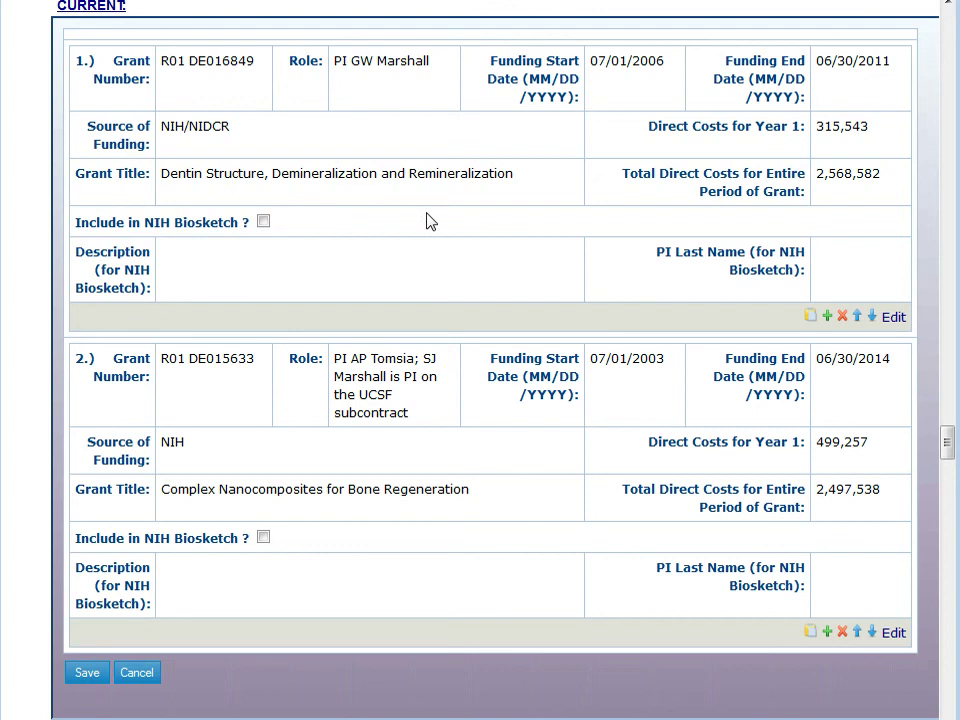
# Cancel the grant form unchanged and open the Mentoring Narrative in its text editor
pyautogui.click(138, 673)
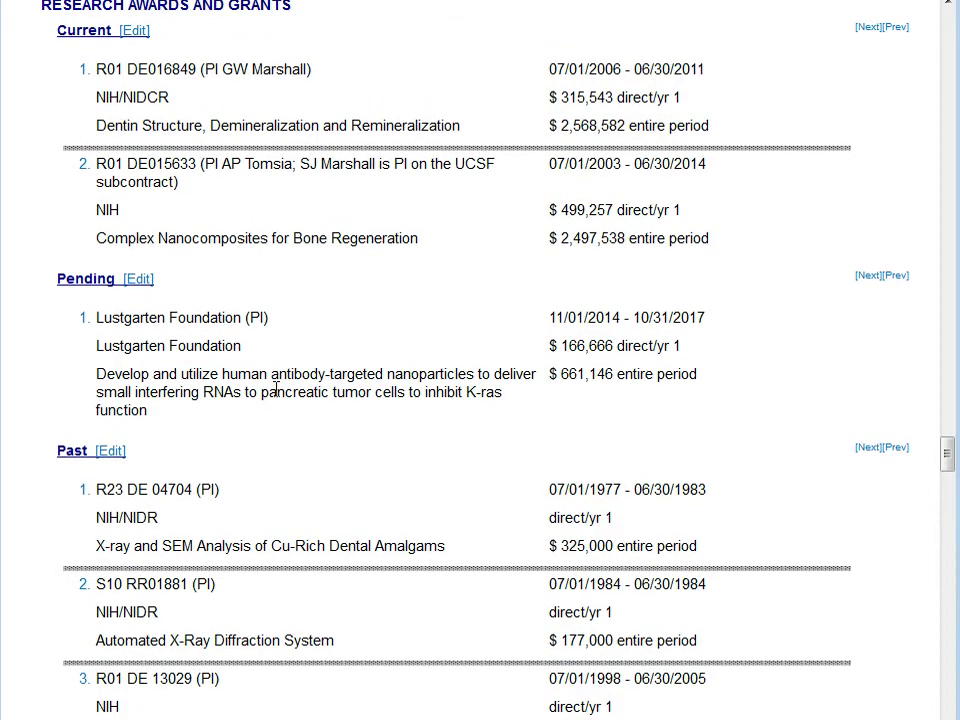
pyautogui.scroll(5, 270, 393)
pyautogui.scroll(5, 278, 397)
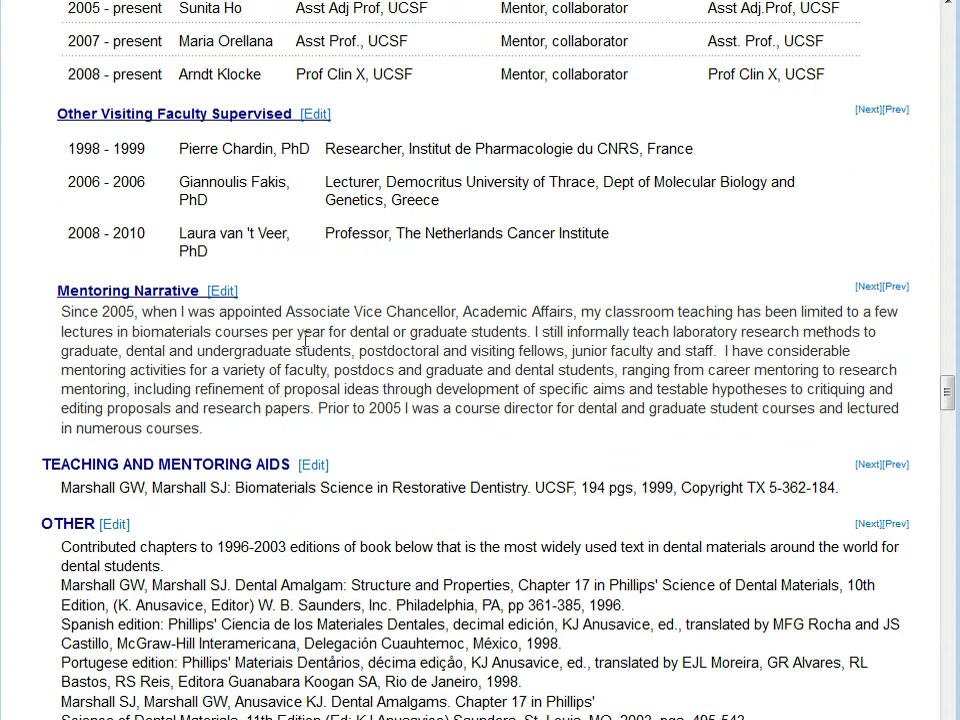
pyautogui.click(225, 292)
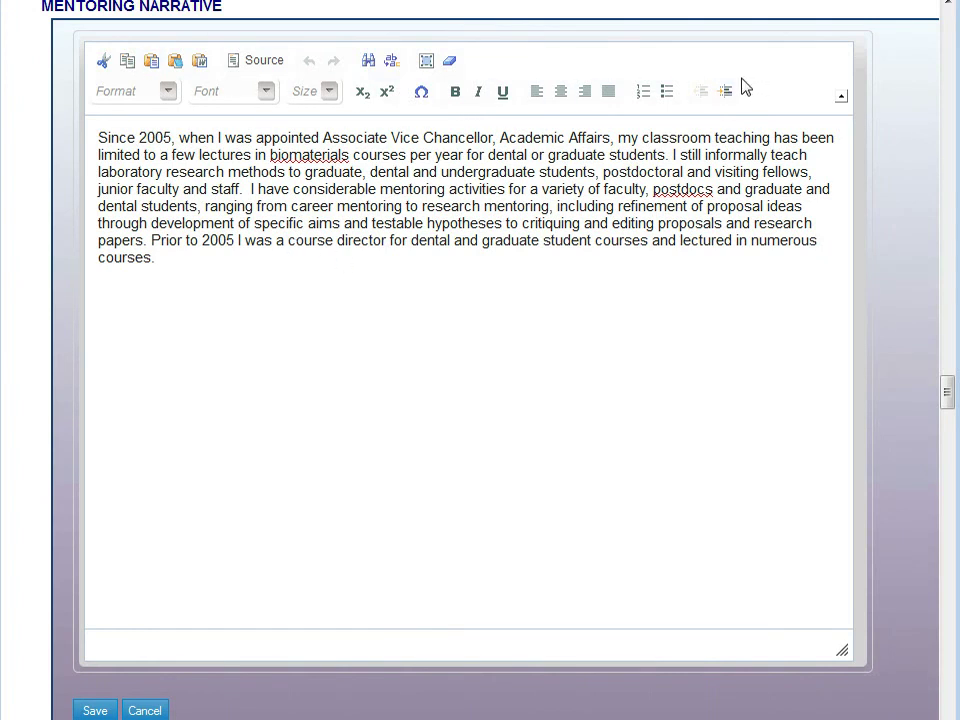
pyautogui.click(458, 118)
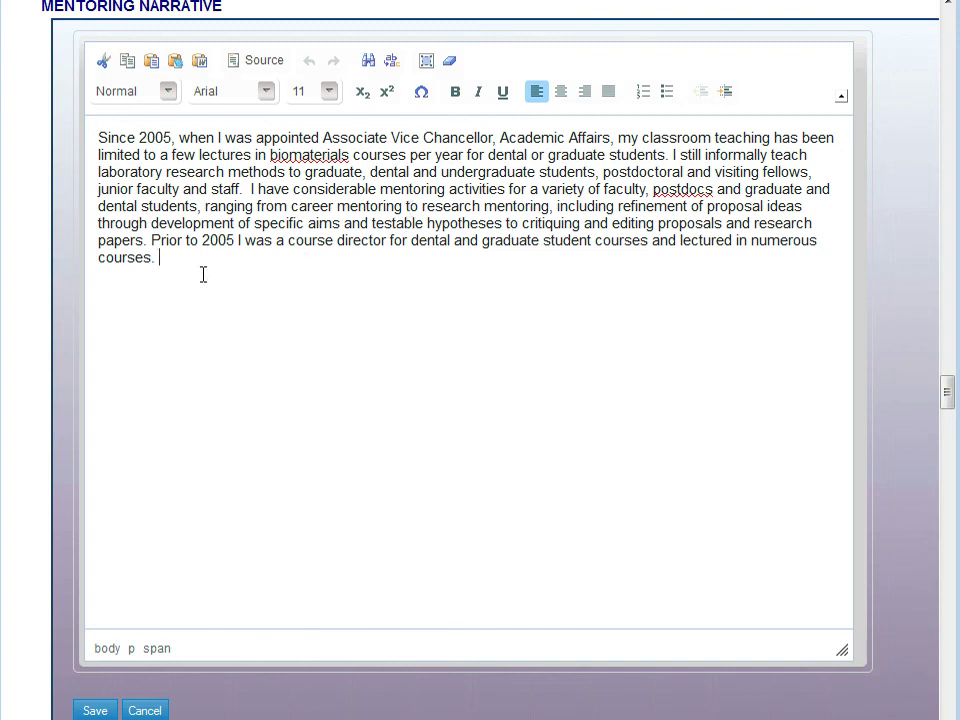
# Switch the Mentoring Narrative to HTML Source and back, then cancel without saving
pyautogui.click(261, 62)
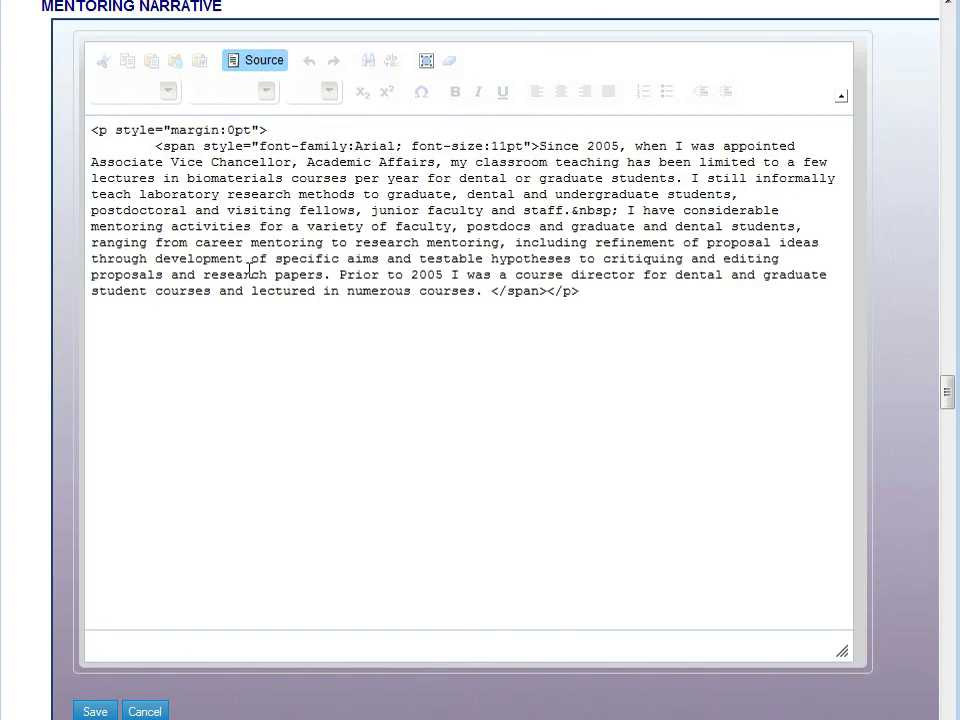
pyautogui.click(258, 62)
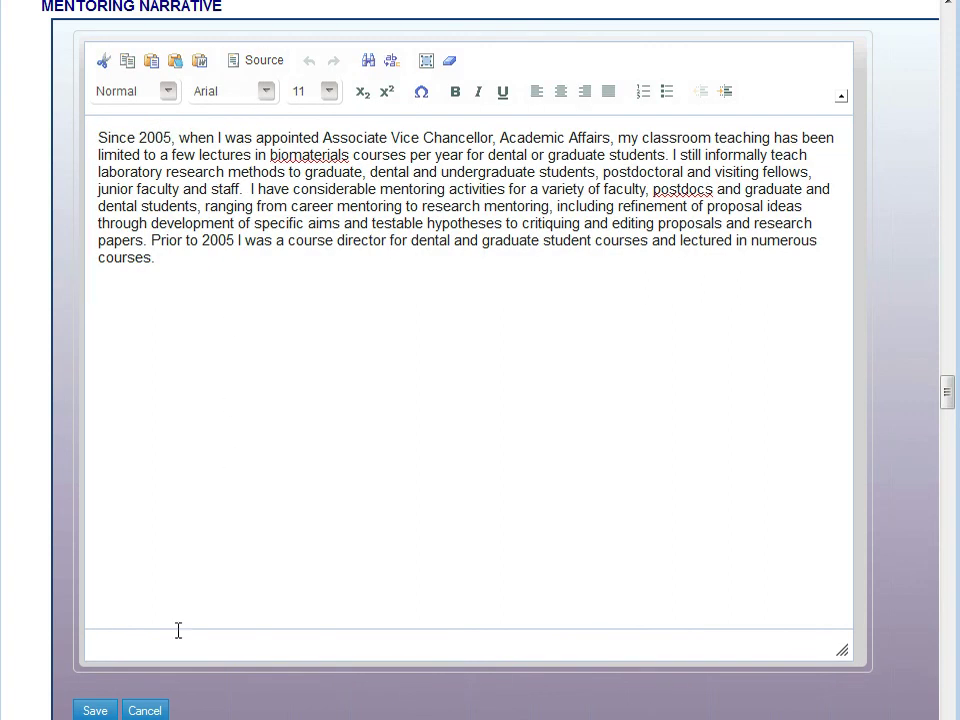
pyautogui.click(145, 711)
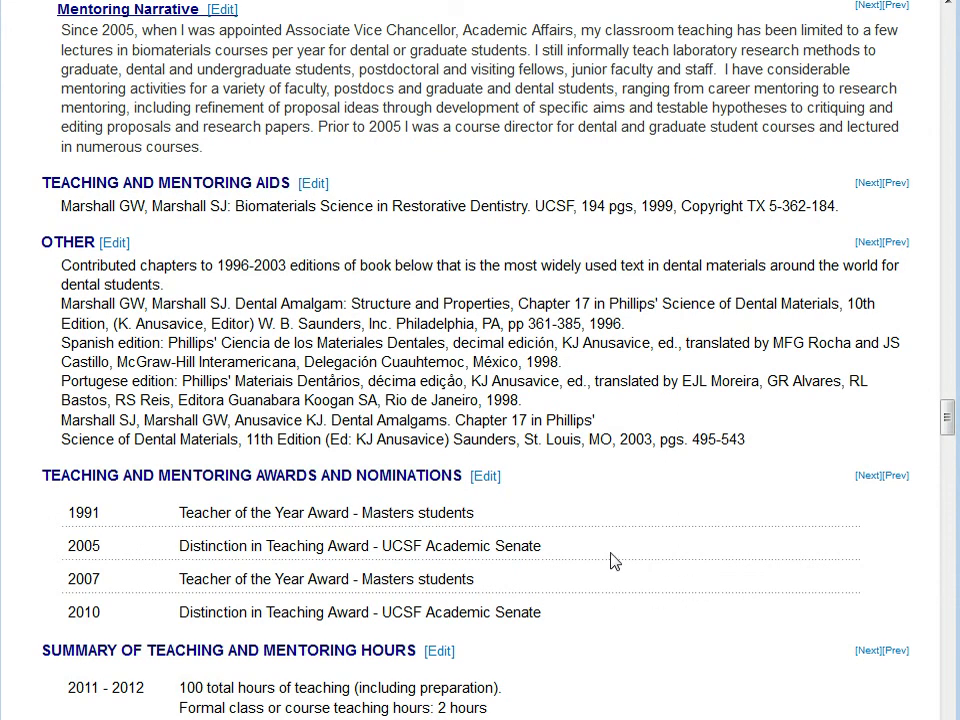
# Scroll to Peer Reviewed Publications, return to the top of the CV, and bring up Import CV
pyautogui.scroll(-10, 614, 562)
pyautogui.scroll(-7, 614, 562)
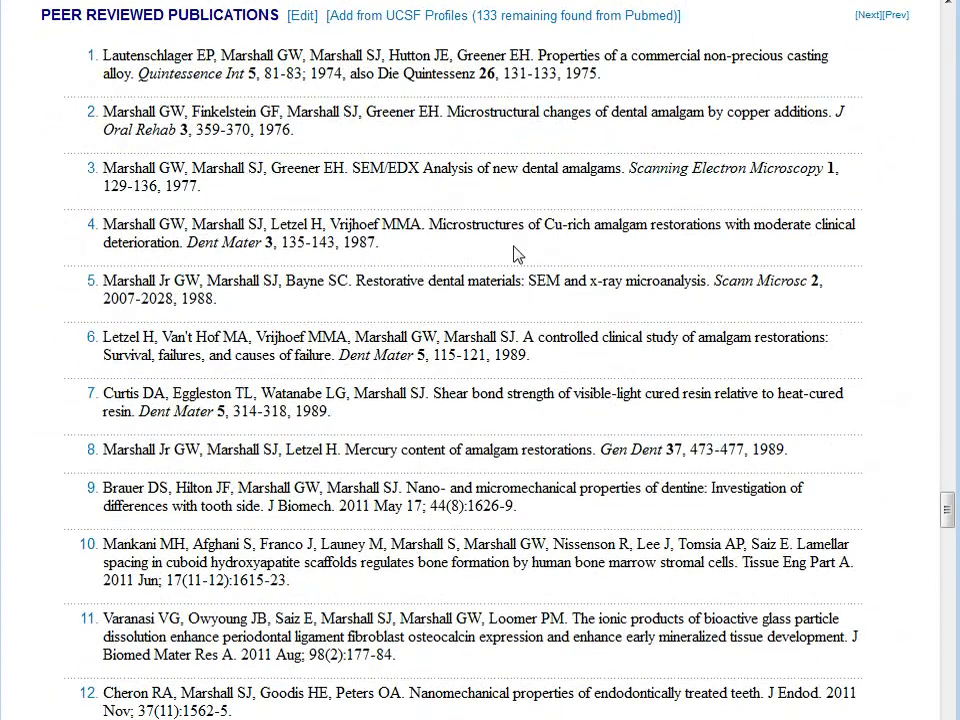
pyautogui.scroll(2, 520, 350)
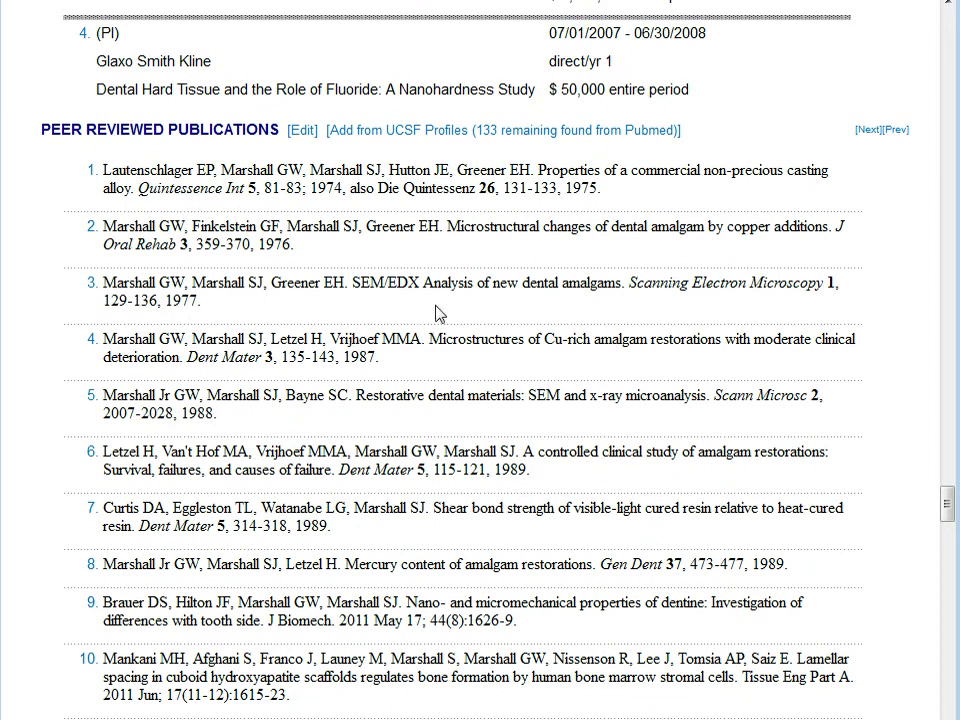
pyautogui.press('Home')
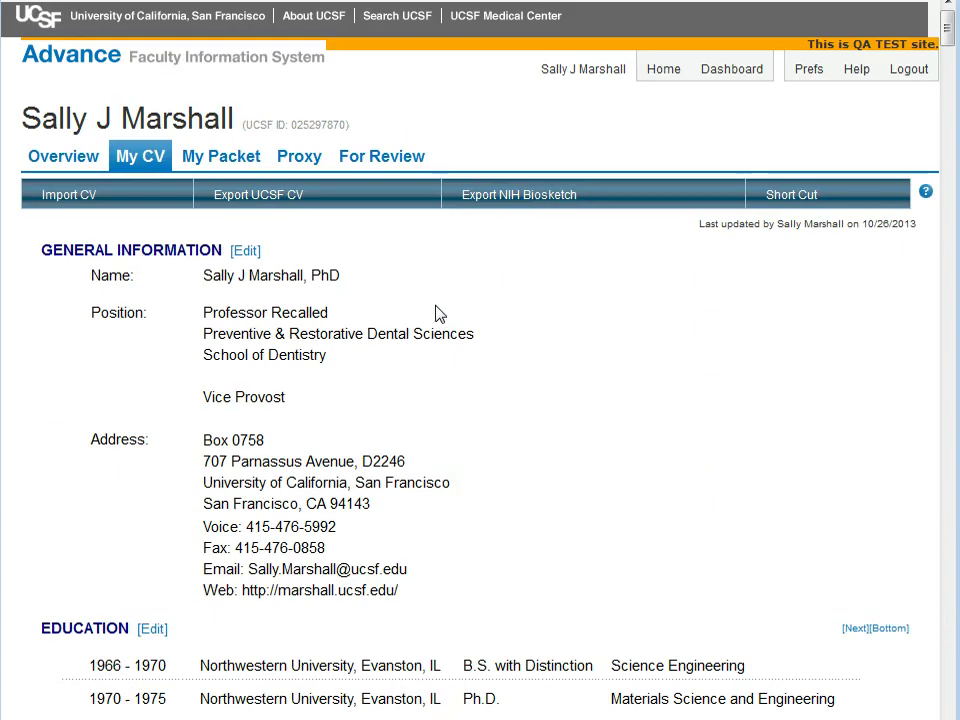
pyautogui.click(71, 200)
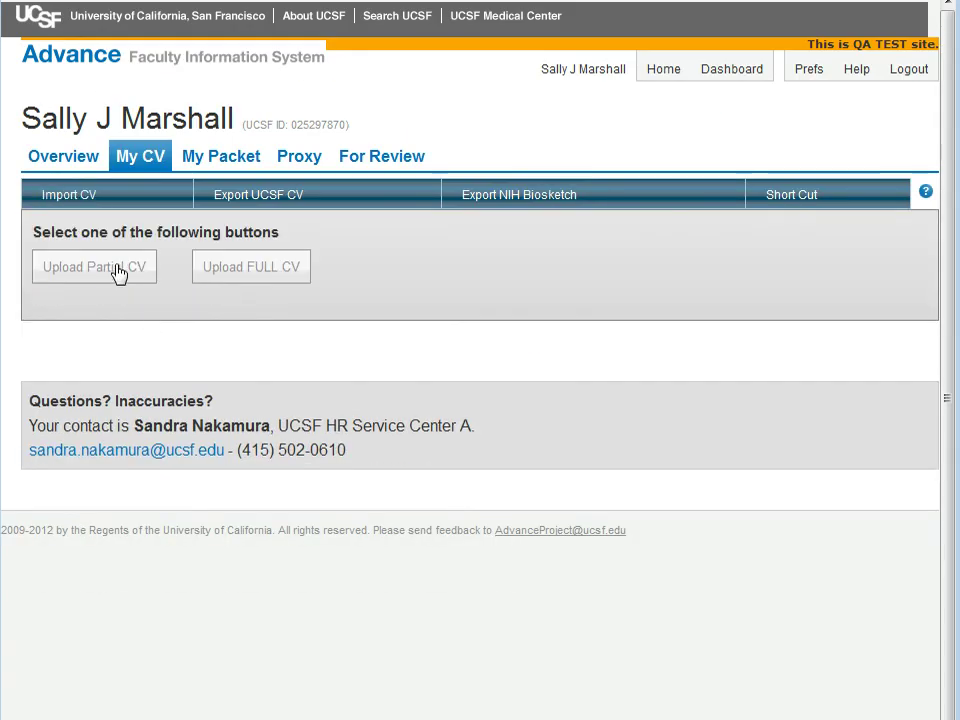
# Partially import only Peer Reviewed Publications from Full CV SMALL Arial.docx and confirm the upload
pyautogui.click(118, 268)
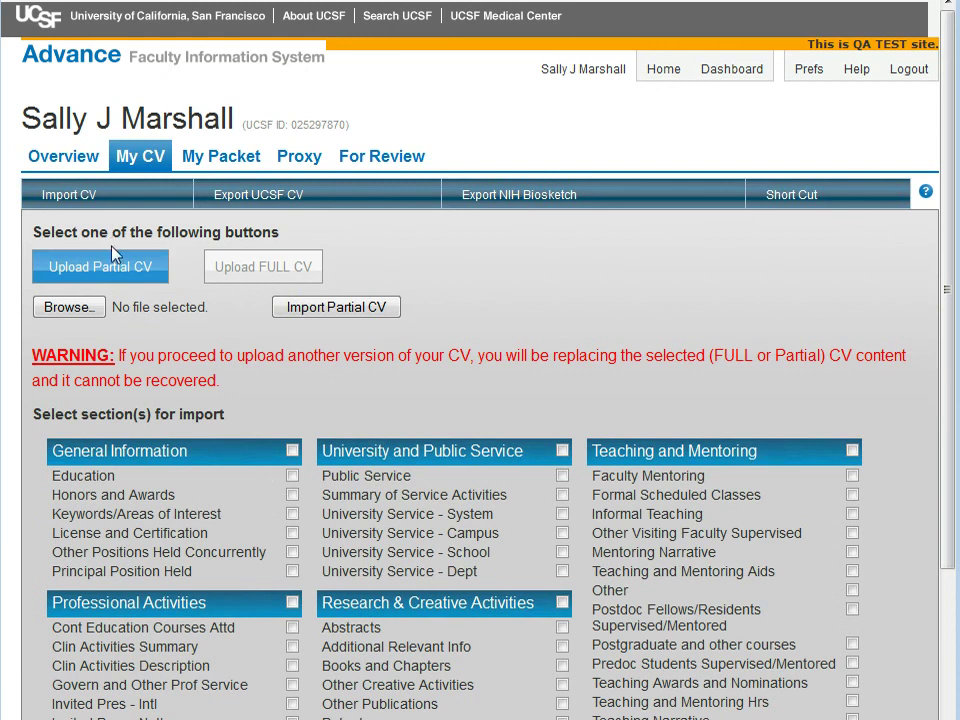
pyautogui.scroll(-2, 294, 487)
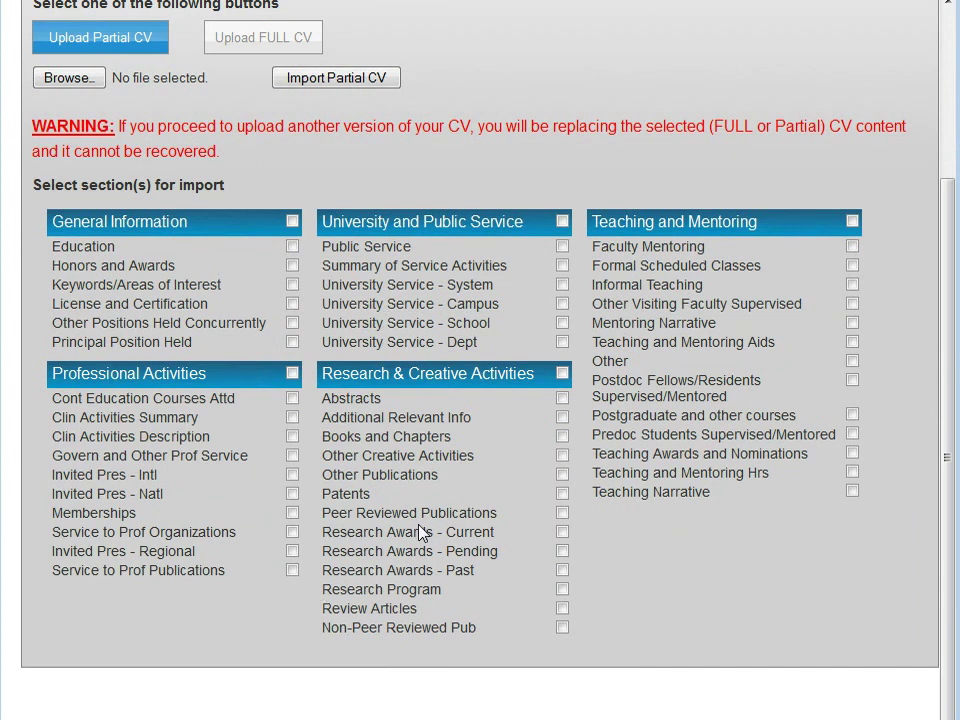
pyautogui.click(84, 80)
pyautogui.click(279, 318)
pyautogui.scroll(-2, 281, 322)
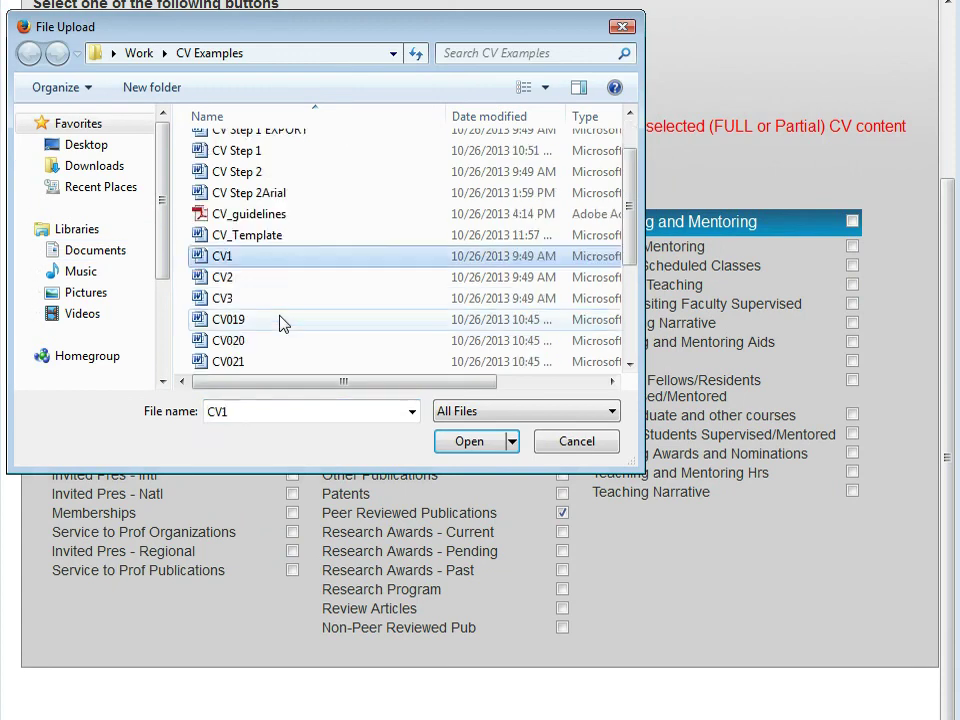
pyautogui.scroll(-2, 281, 322)
pyautogui.doubleClick(275, 304)
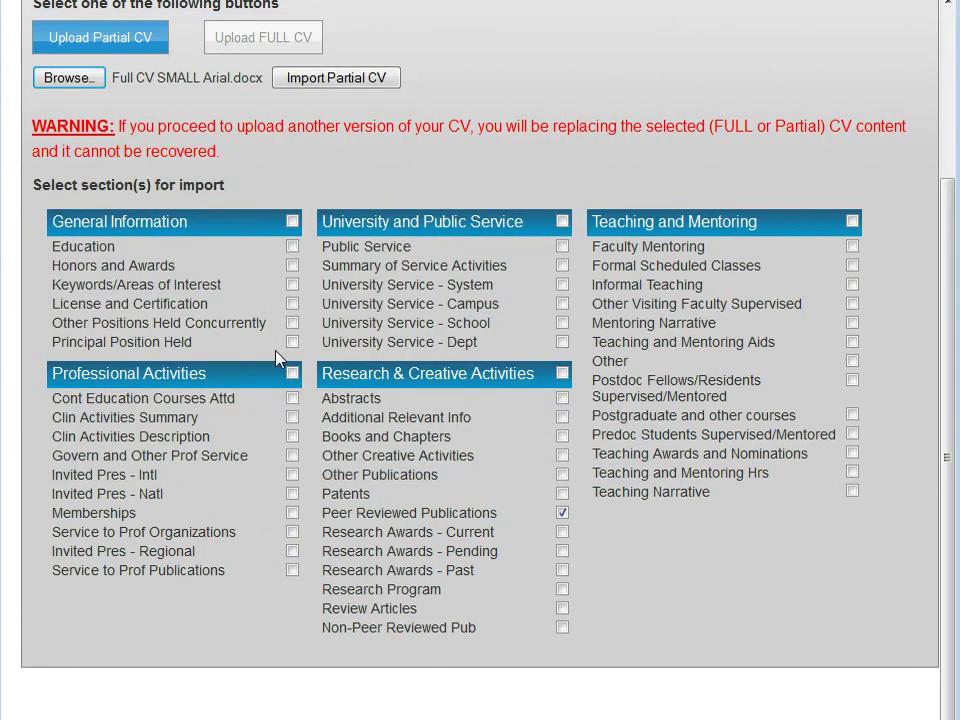
pyautogui.click(335, 80)
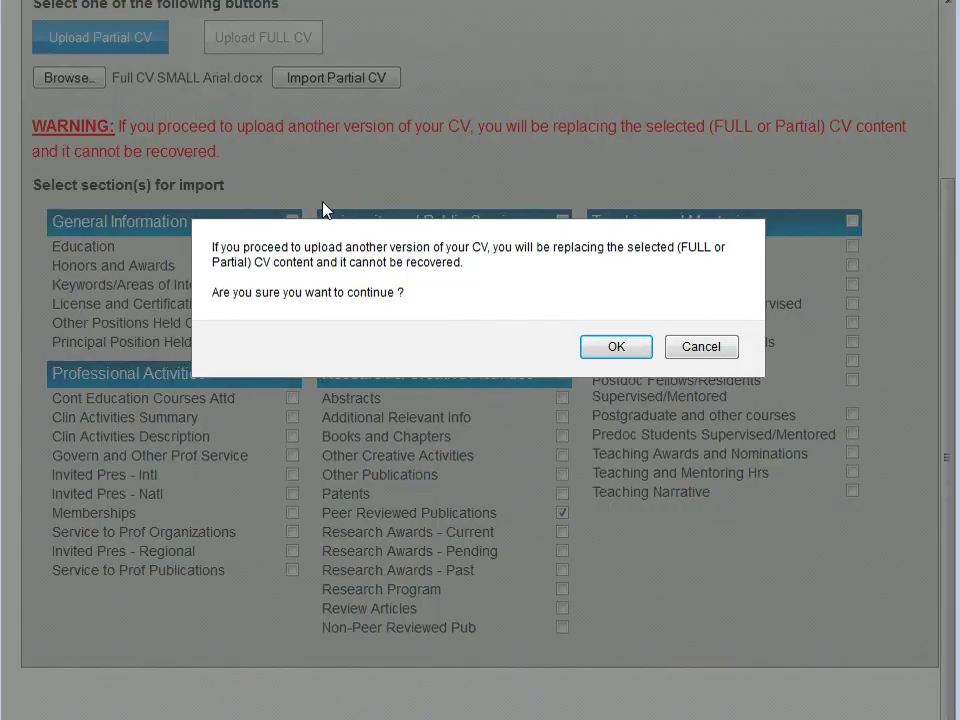
pyautogui.click(618, 347)
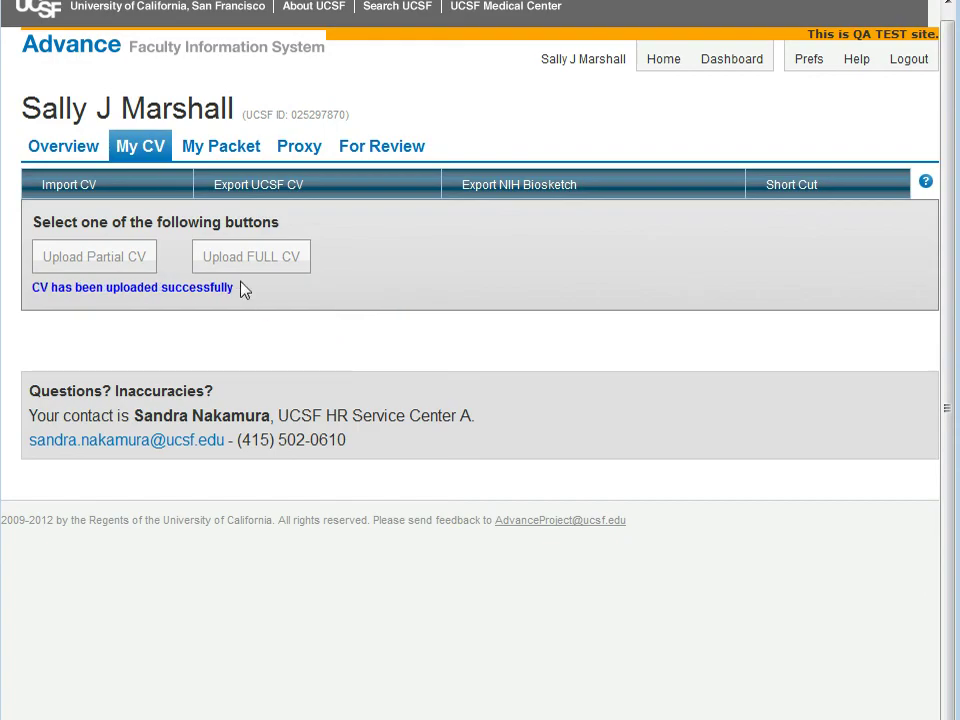
# Reload My CV and jump to the Peer Reviewed Publications section via Short Cut
pyautogui.click(158, 150)
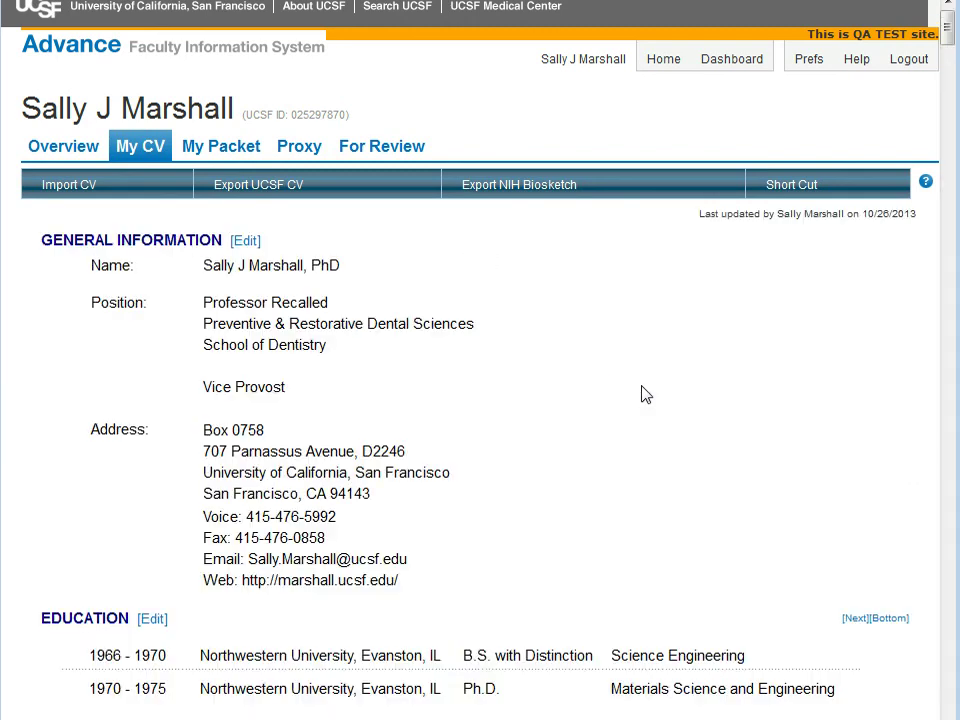
pyautogui.click(796, 189)
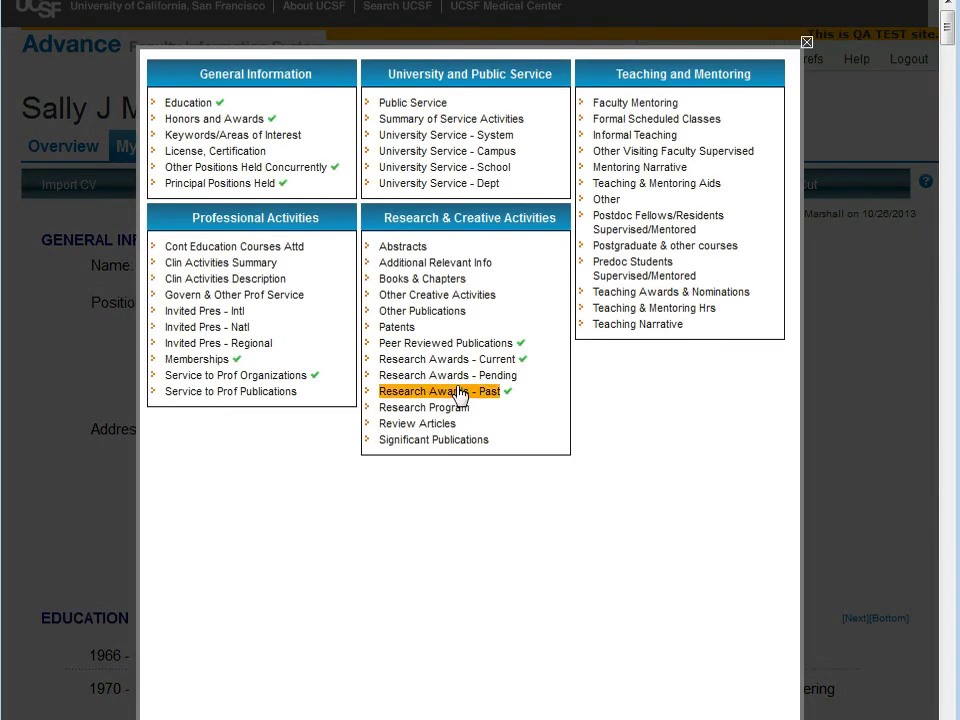
pyautogui.click(431, 345)
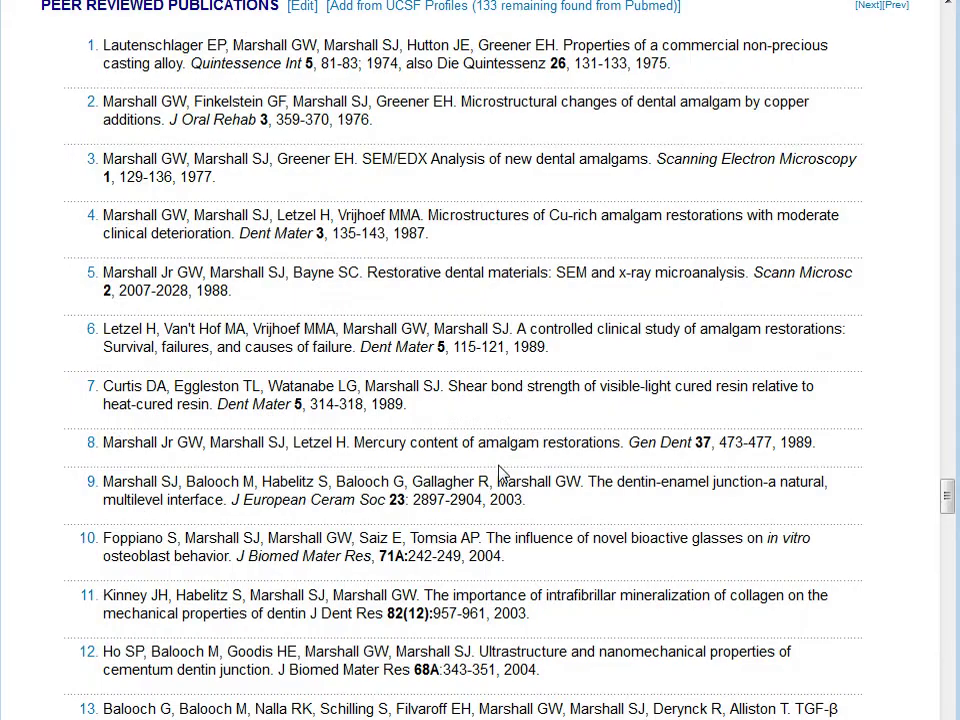
pyautogui.scroll(2, 494, 456)
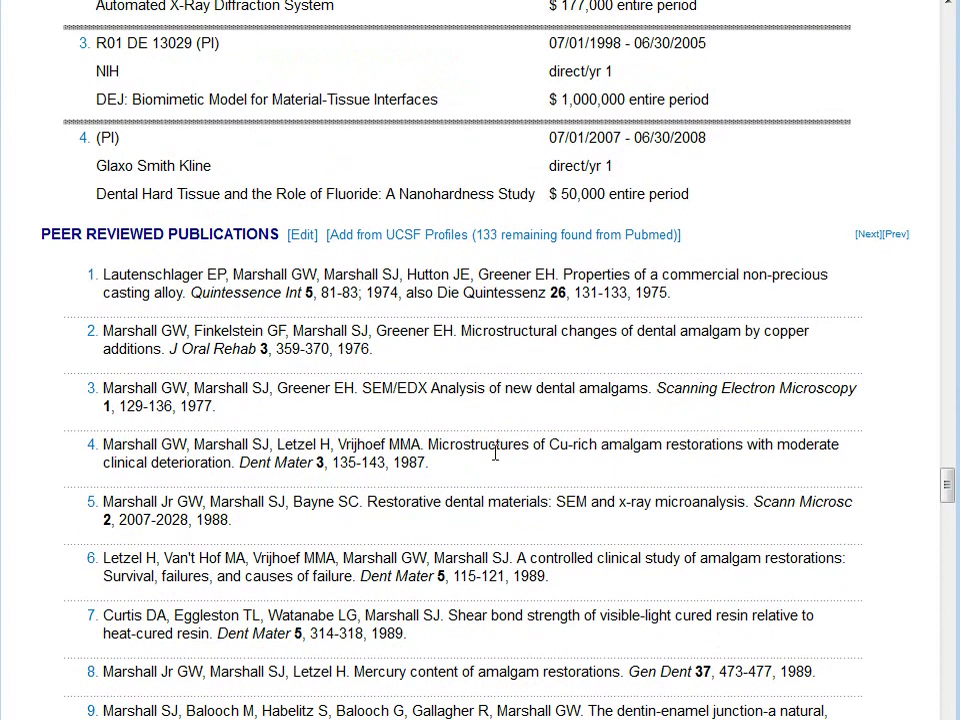
pyautogui.scroll(-2, 494, 453)
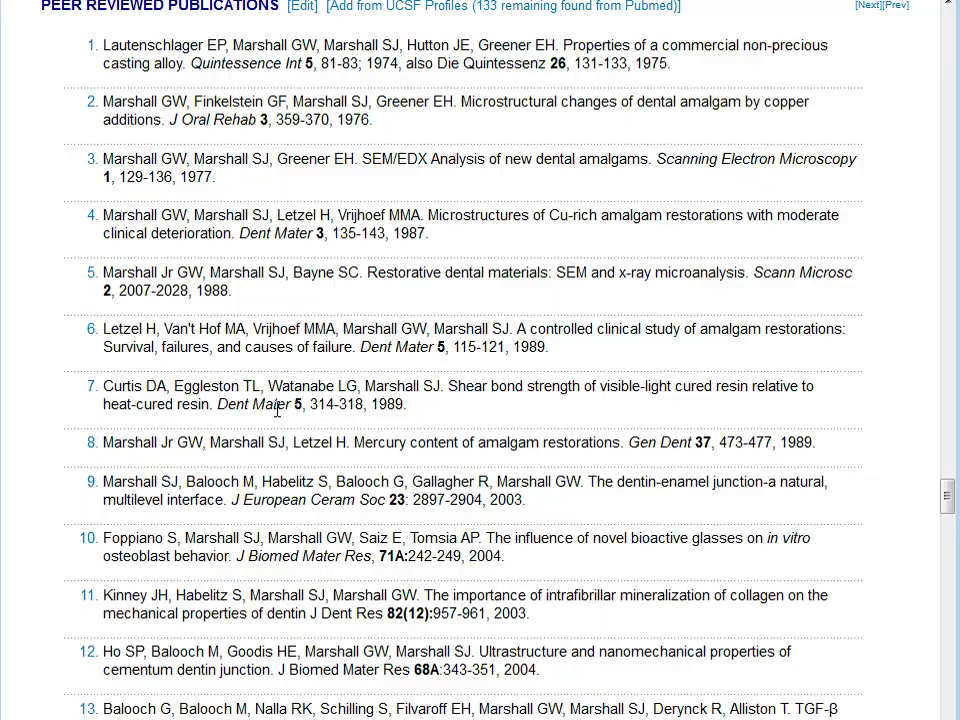
# Scroll through the imported publications and neighbouring CV sections to review them
pyautogui.scroll(-10, 277, 409)
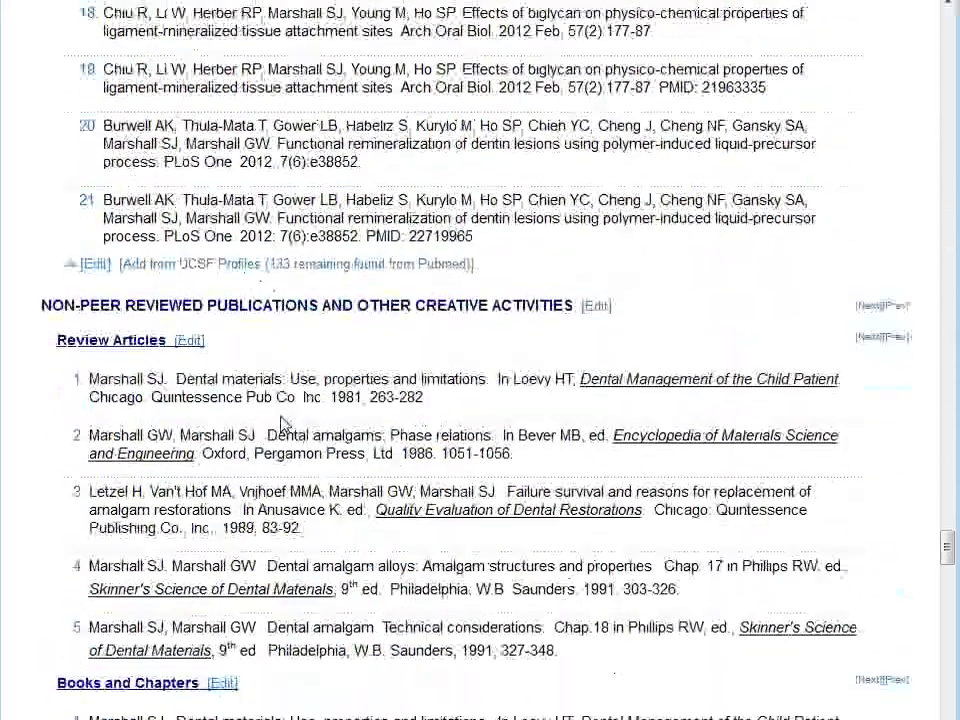
pyautogui.scroll(-3, 331, 468)
pyautogui.scroll(-4, 331, 468)
pyautogui.scroll(-4, 327, 424)
pyautogui.scroll(9, 328, 426)
pyautogui.scroll(10, 331, 428)
pyautogui.scroll(3, 333, 435)
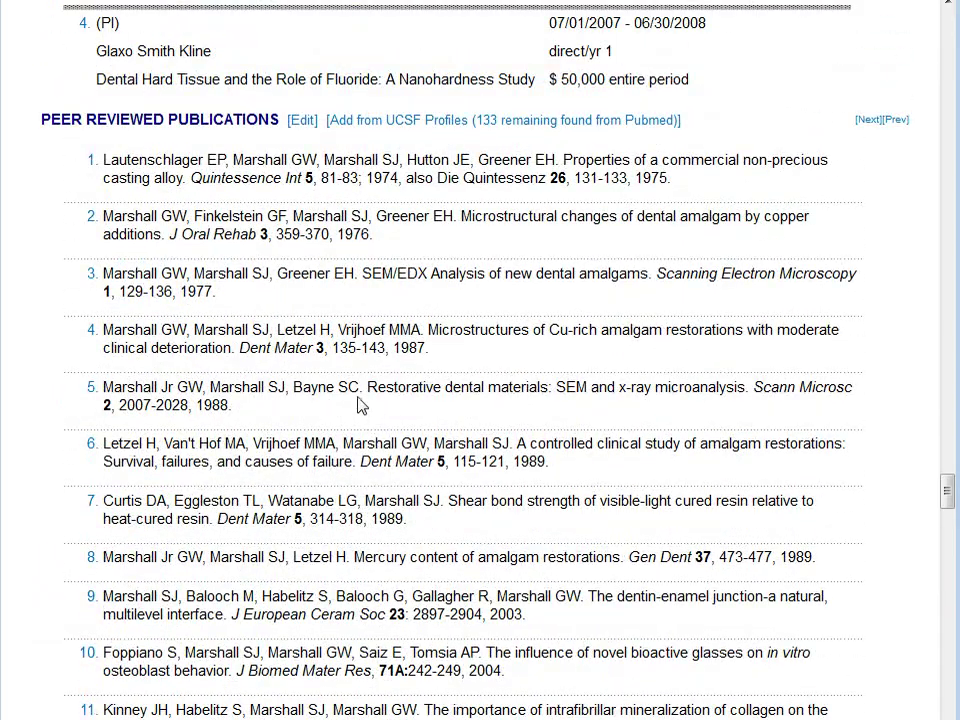
pyautogui.scroll(-12, 347, 443)
pyautogui.scroll(-1, 349, 440)
pyautogui.scroll(-10, 347, 450)
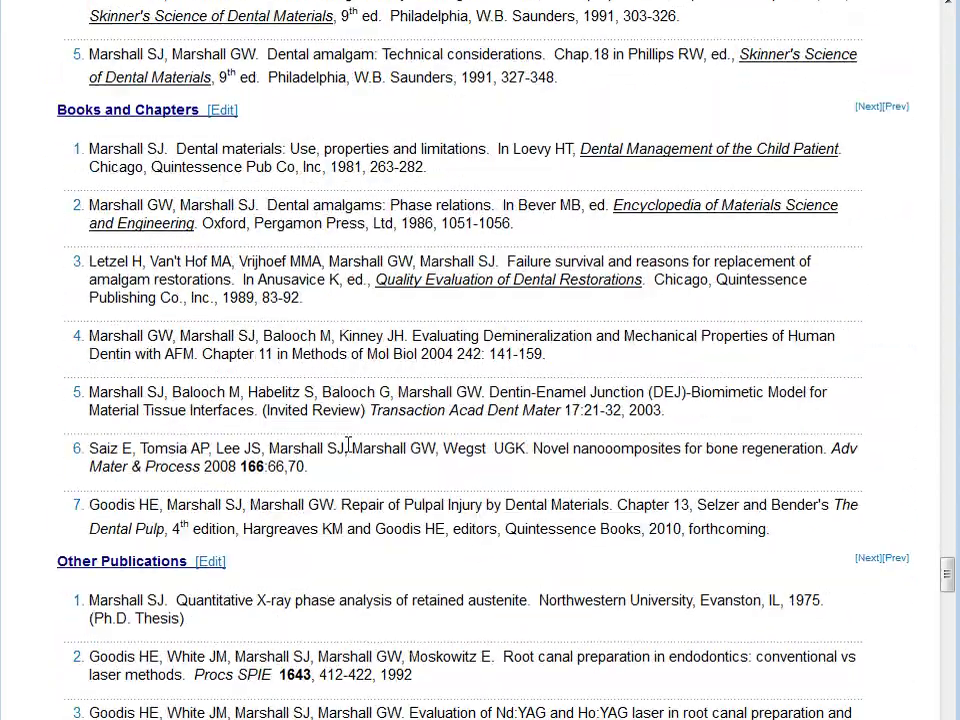
pyautogui.scroll(11, 347, 445)
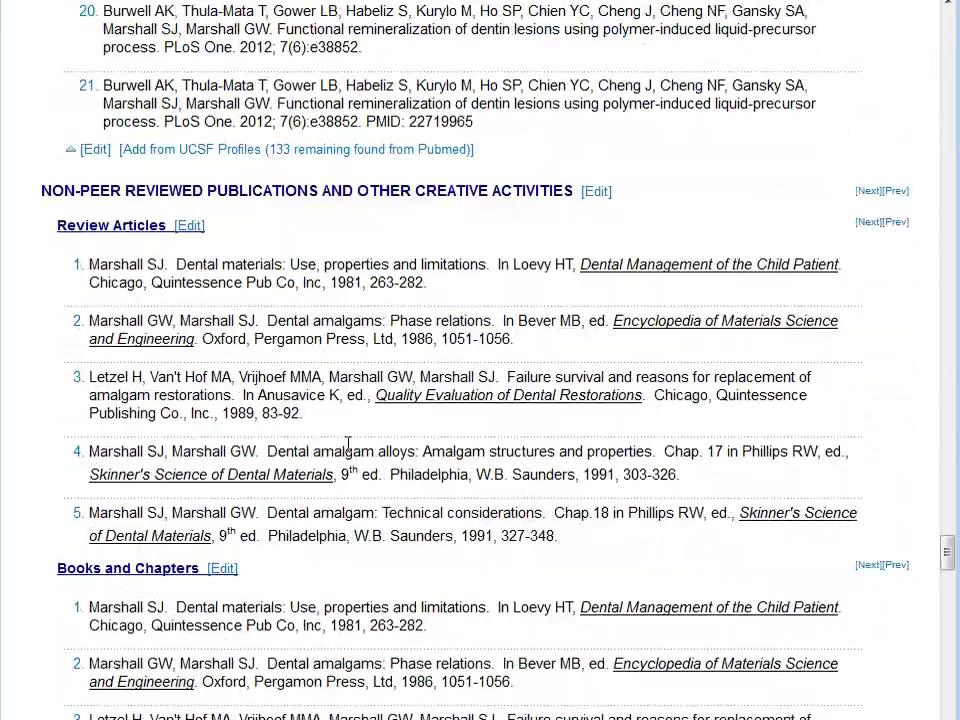
pyautogui.scroll(18, 347, 443)
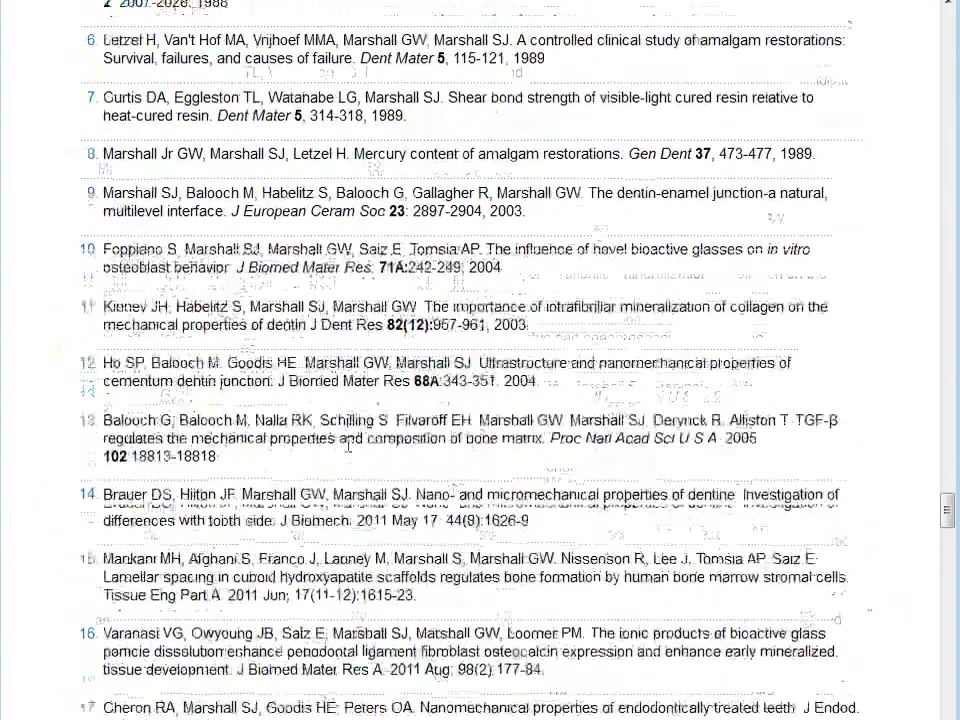
pyautogui.scroll(4, 347, 443)
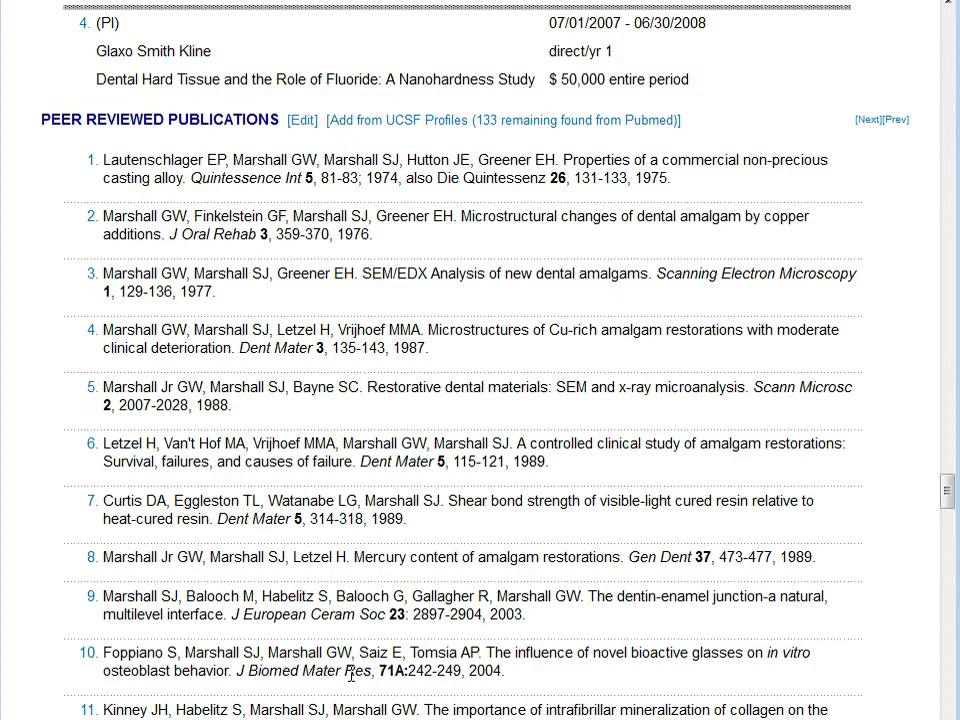
pyautogui.scroll(-12, 305, 670)
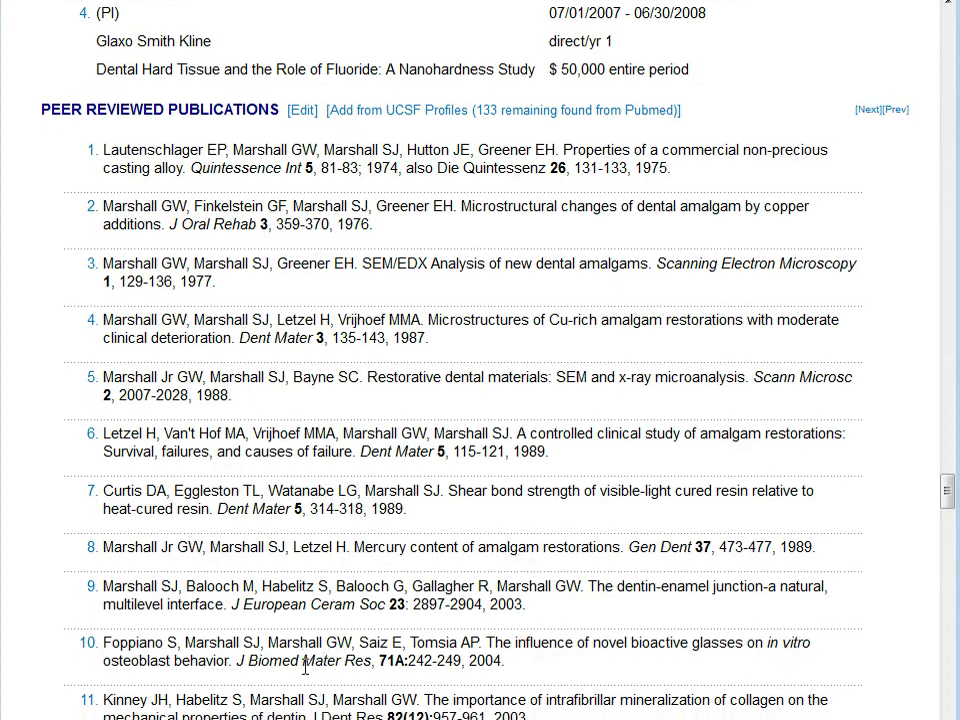
pyautogui.scroll(-20, 305, 675)
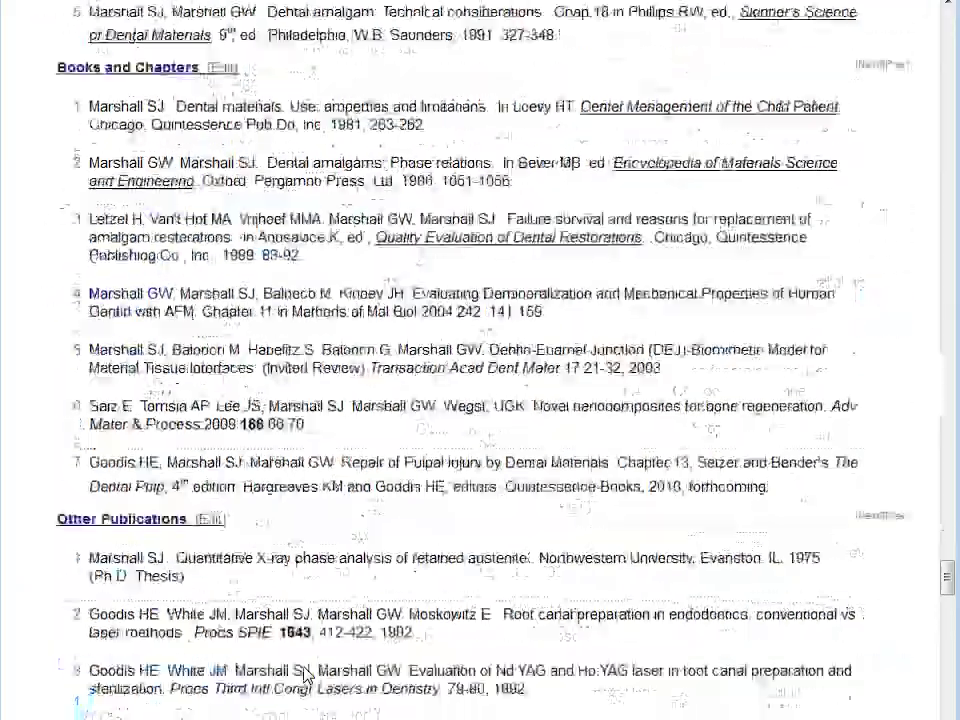
pyautogui.scroll(-14, 305, 662)
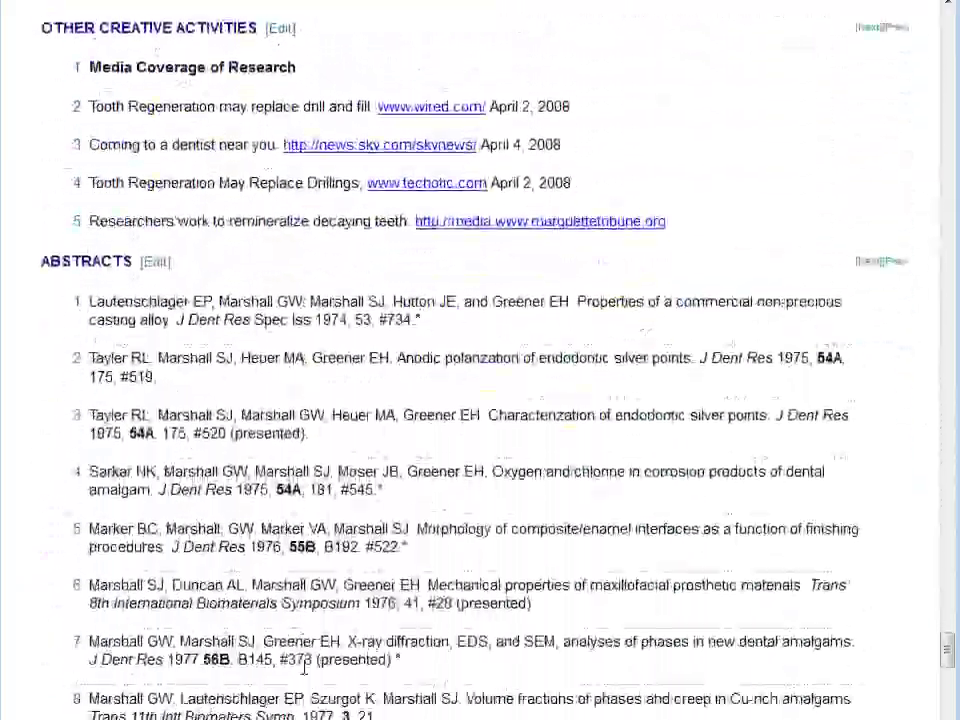
pyautogui.scroll(-9, 305, 662)
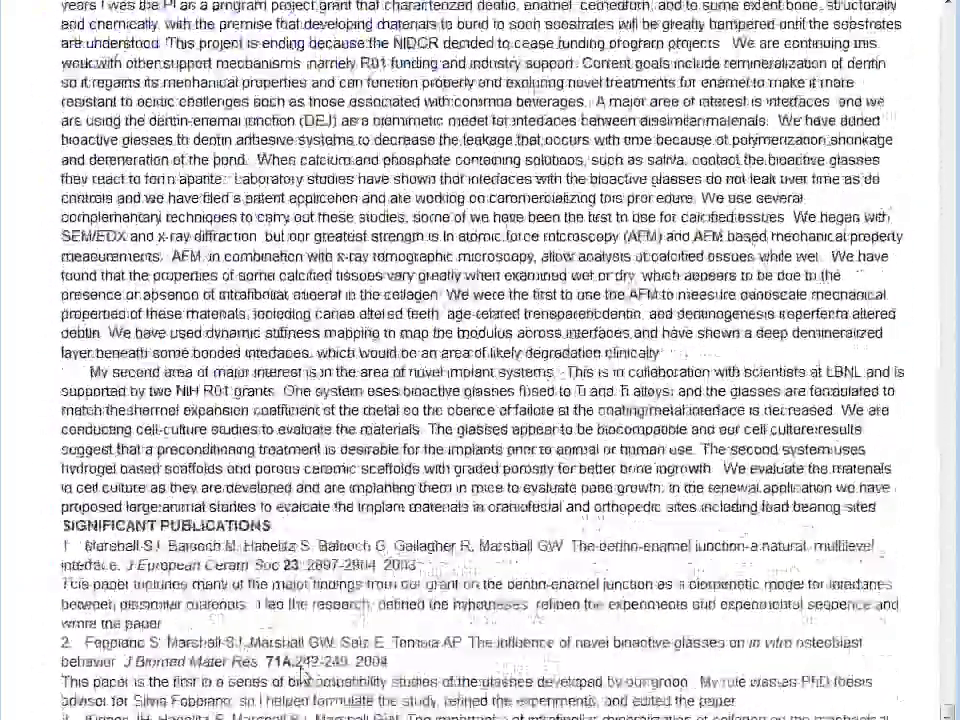
pyautogui.moveTo(200, 440)
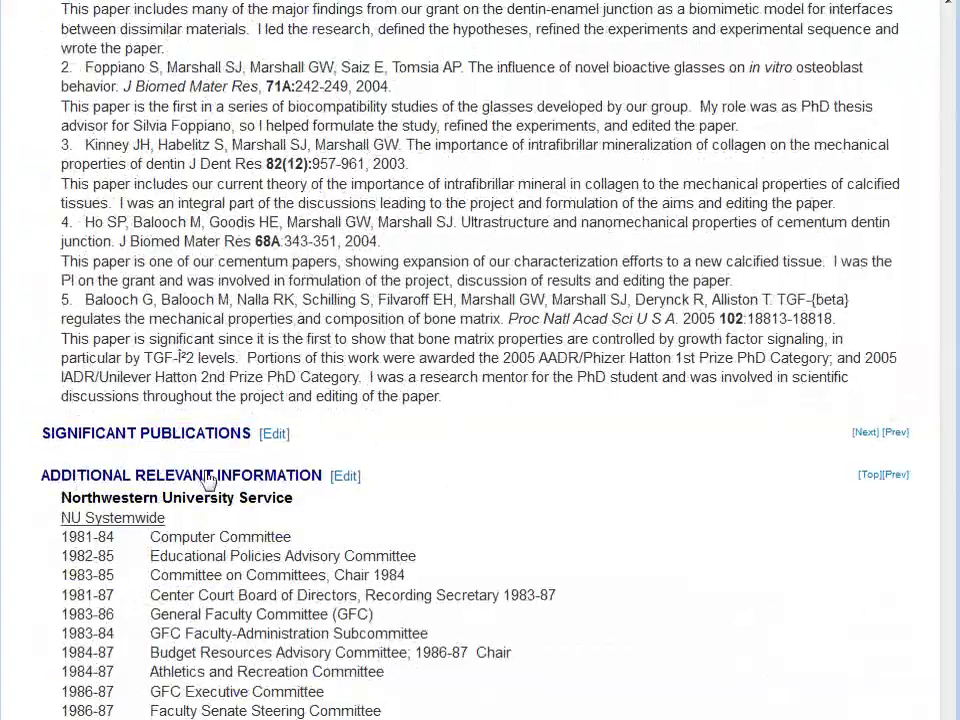
pyautogui.scroll(20, 365, 594)
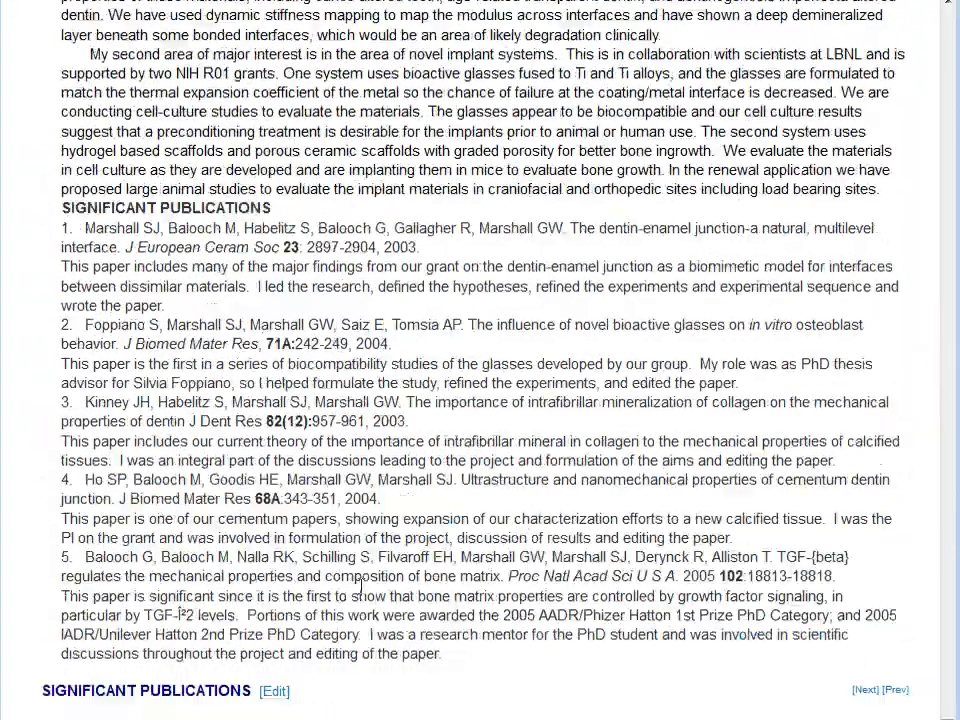
pyautogui.scroll(20, 353, 596)
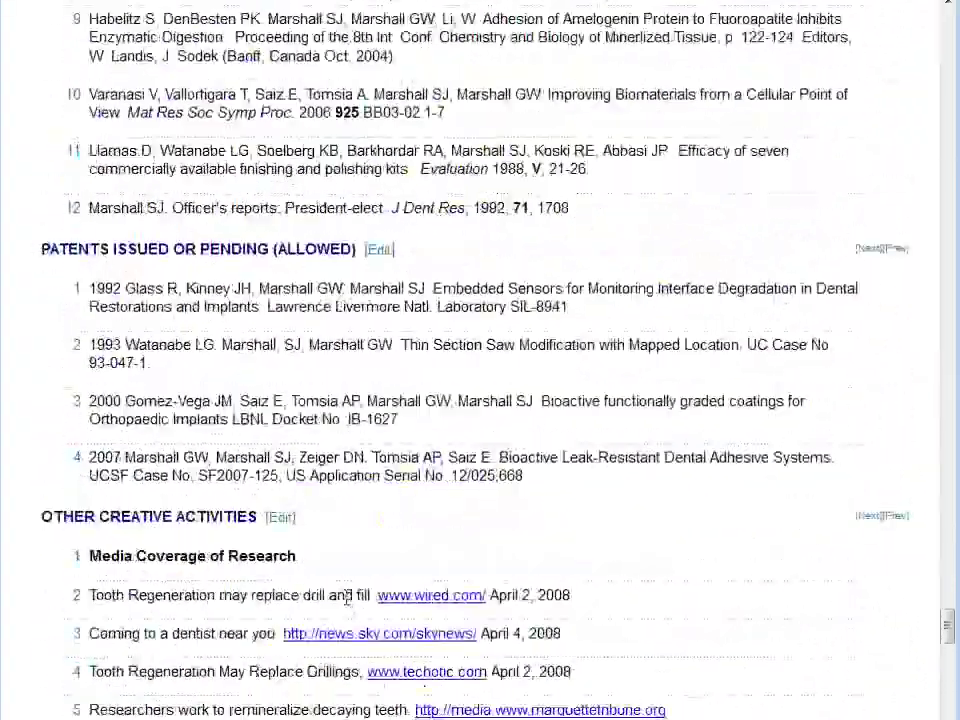
pyautogui.scroll(20, 347, 606)
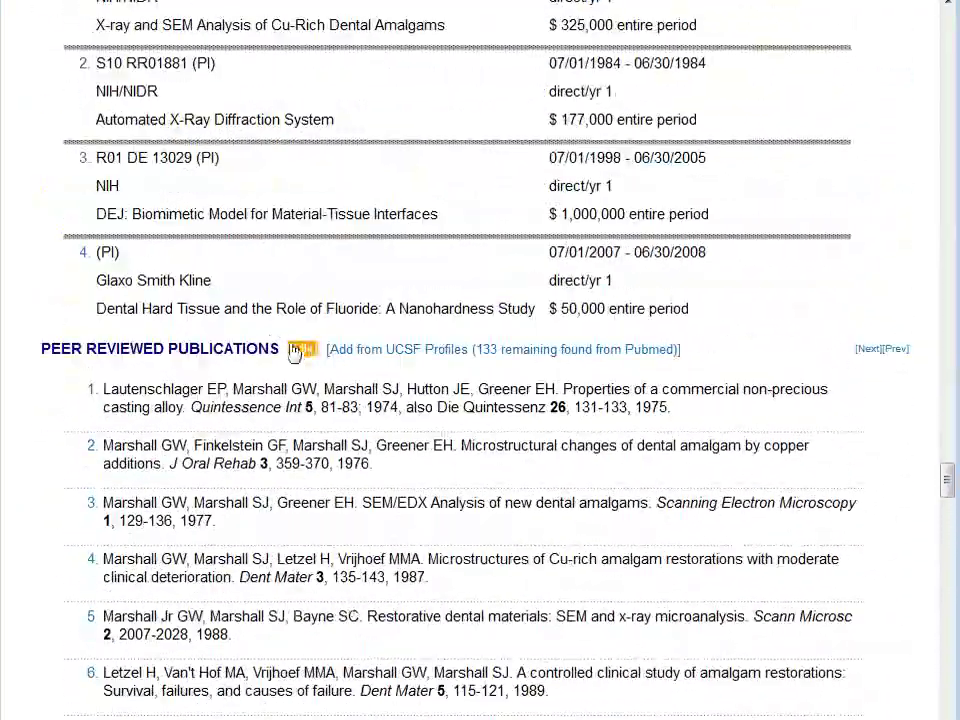
# Star publications 21, 16 and 14 as significant, dismissing each notice, then cancel the editor
pyautogui.click(303, 350)
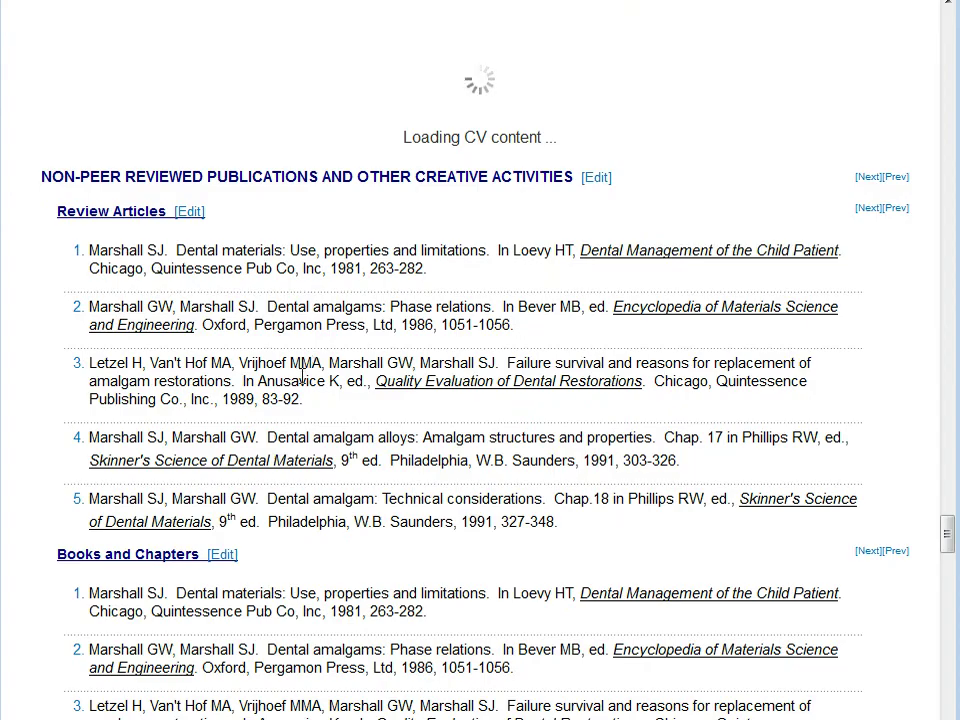
pyautogui.scroll(-10, 296, 474)
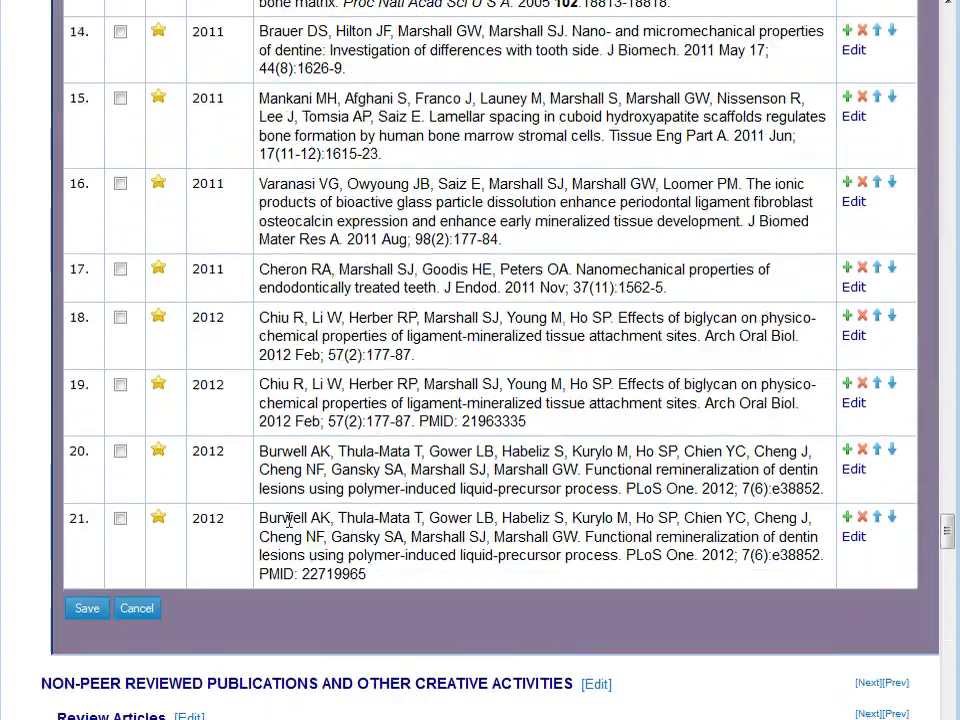
pyautogui.scroll(2, 185, 503)
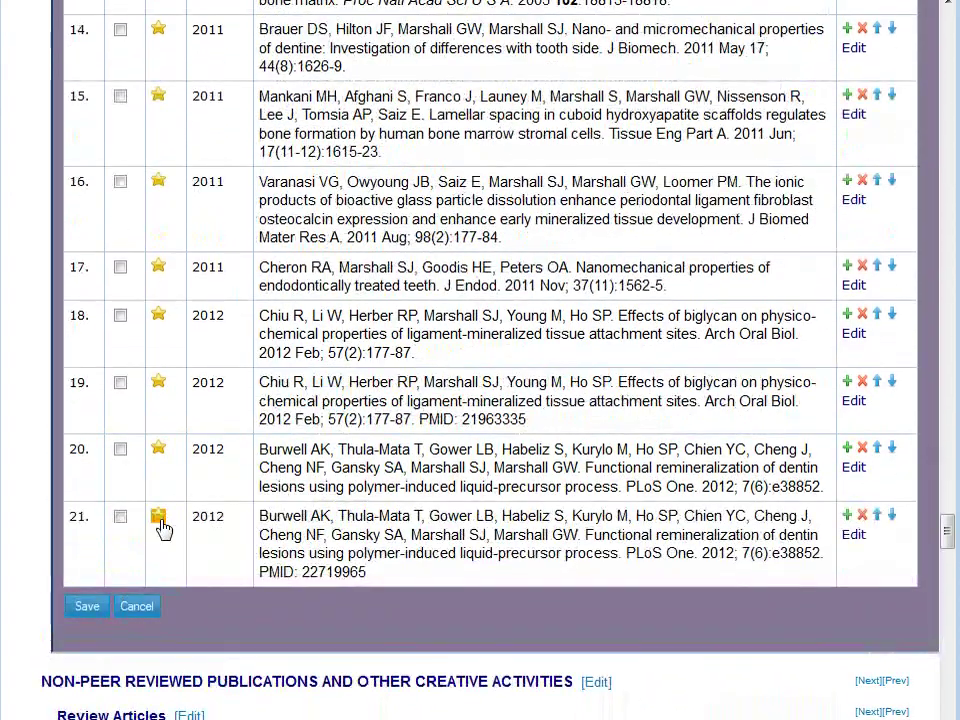
pyautogui.click(160, 522)
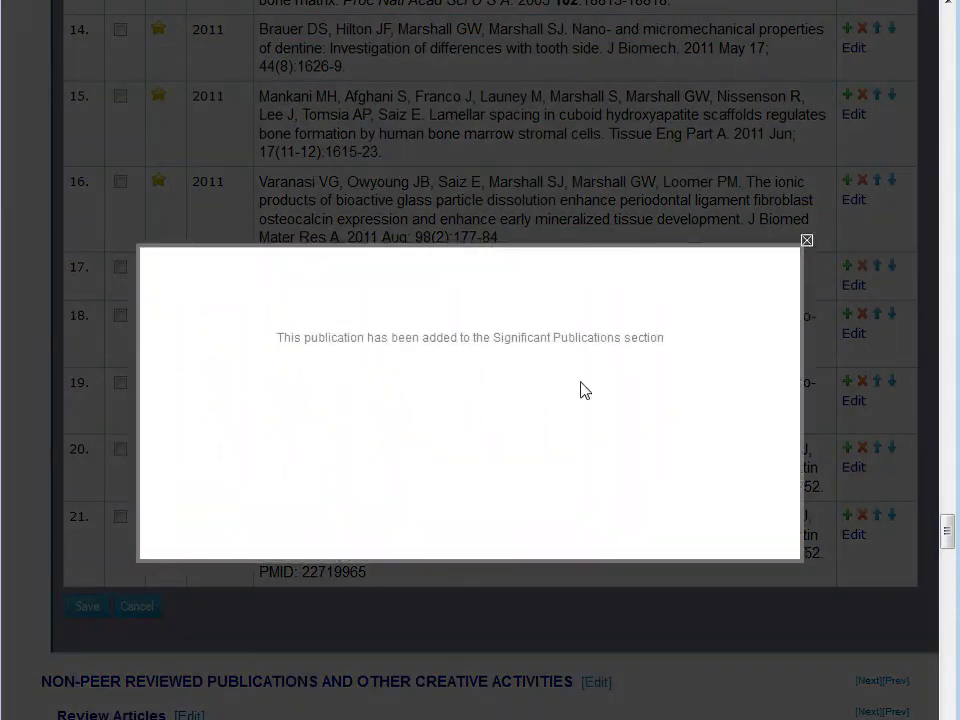
pyautogui.click(807, 240)
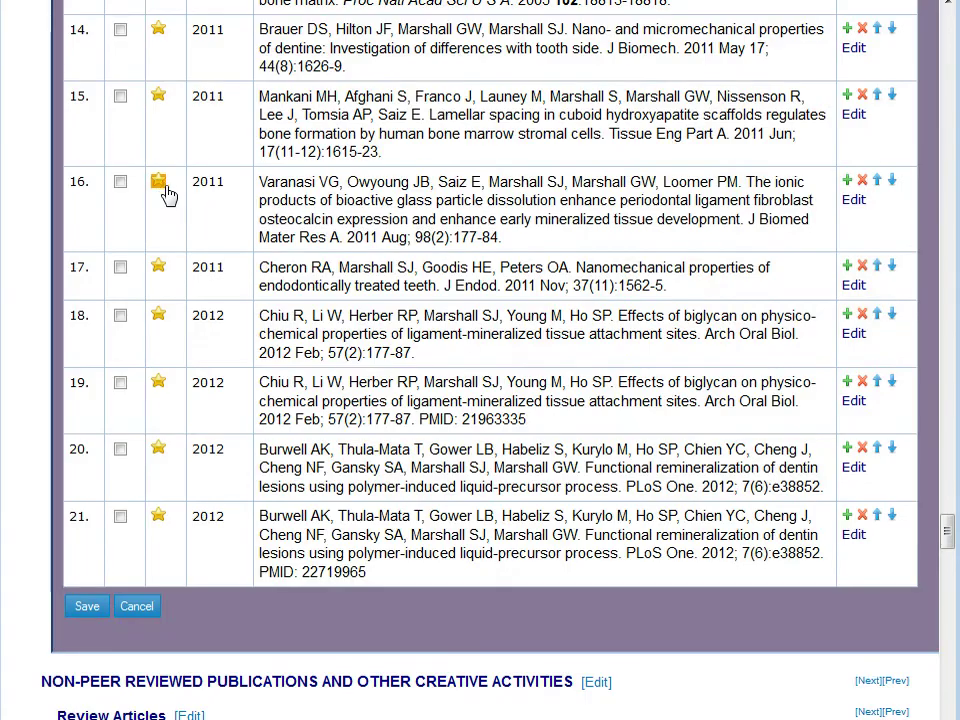
pyautogui.click(160, 184)
pyautogui.click(807, 240)
pyautogui.click(159, 32)
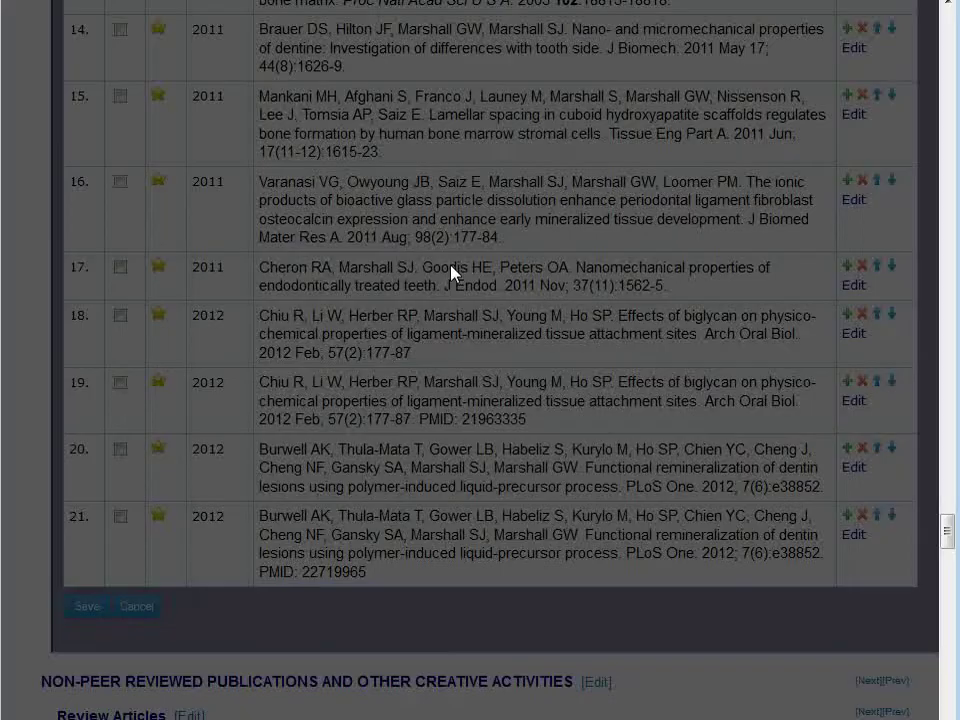
pyautogui.click(767, 261)
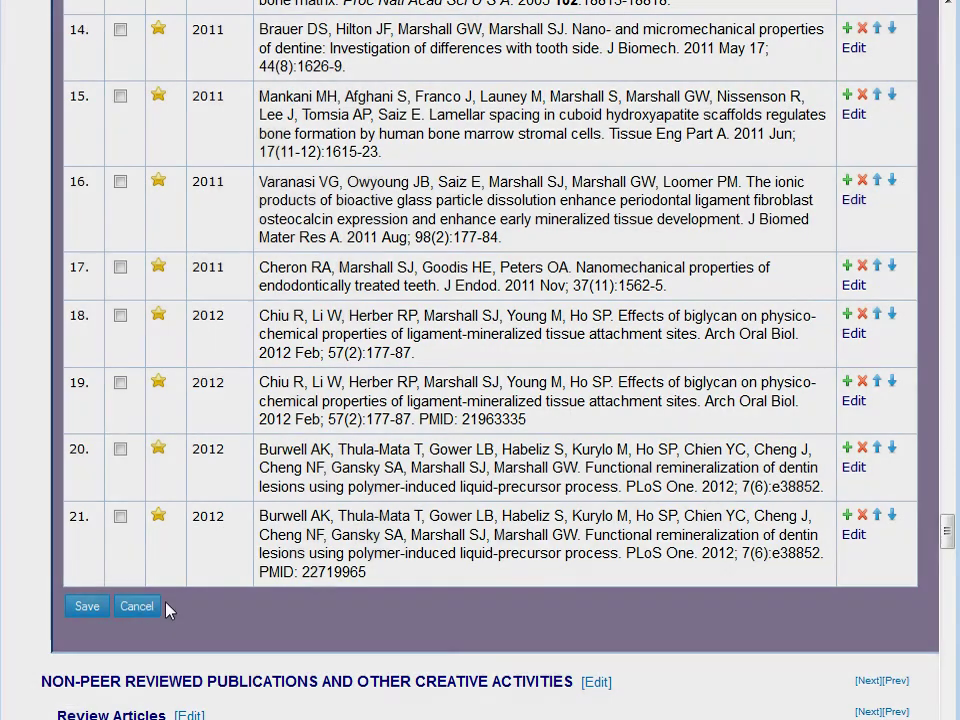
pyautogui.click(137, 607)
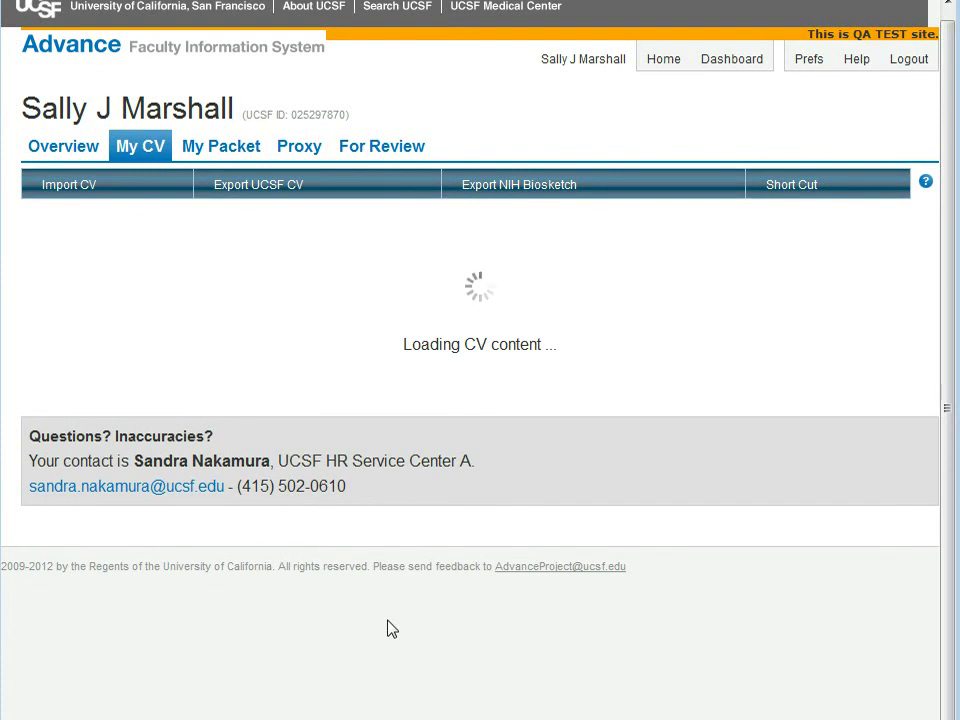
pyautogui.scroll(-15, 390, 628)
pyautogui.scroll(-20, 403, 620)
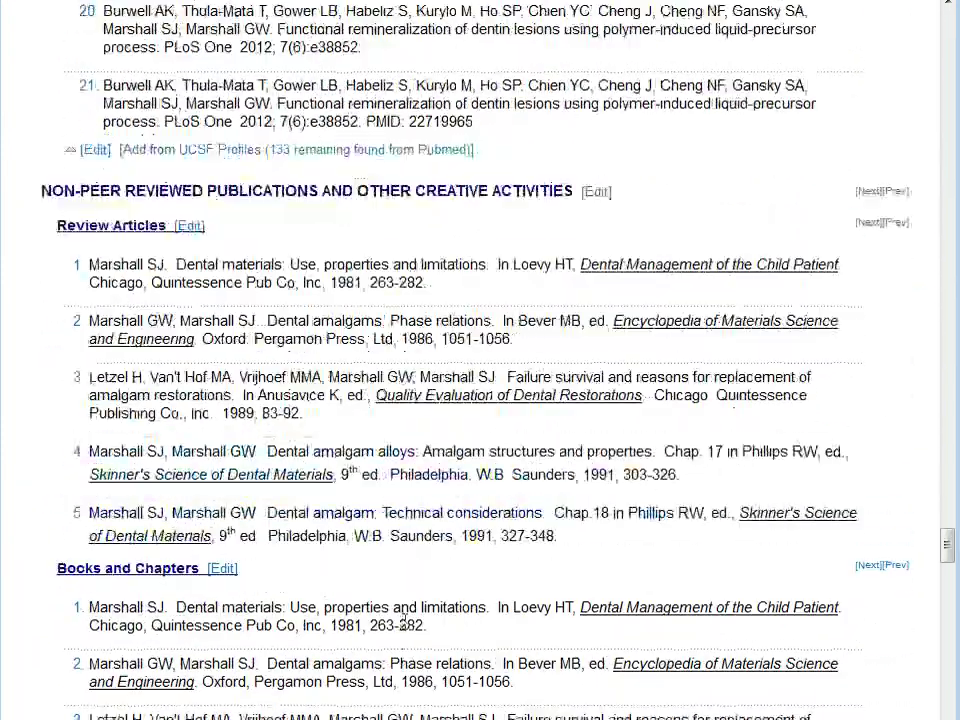
pyautogui.scroll(-20, 403, 628)
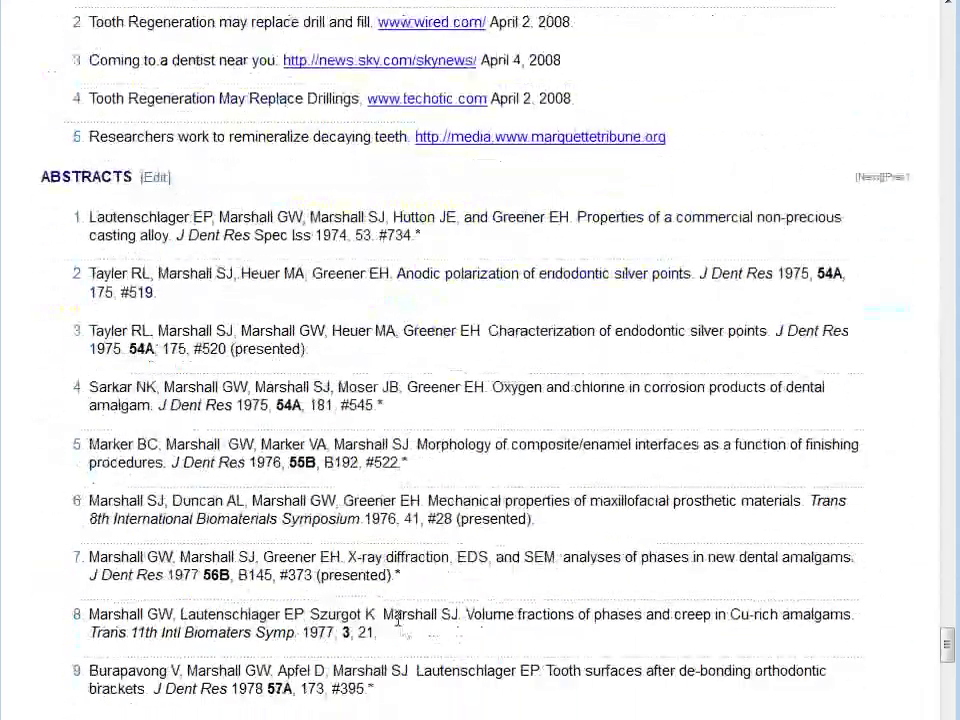
pyautogui.scroll(-20, 398, 622)
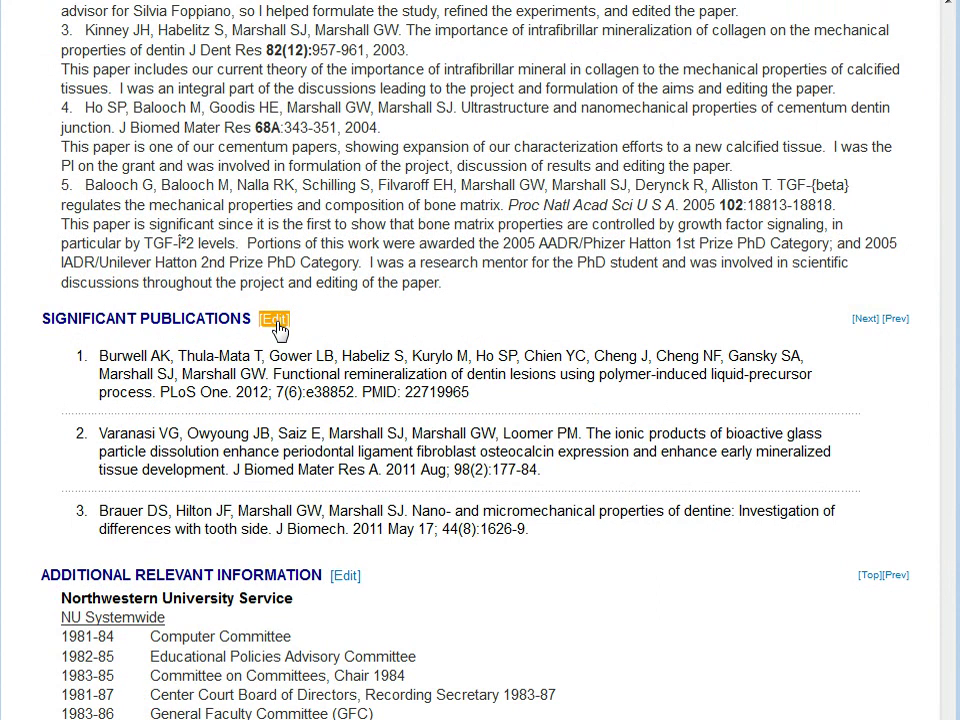
pyautogui.click(274, 320)
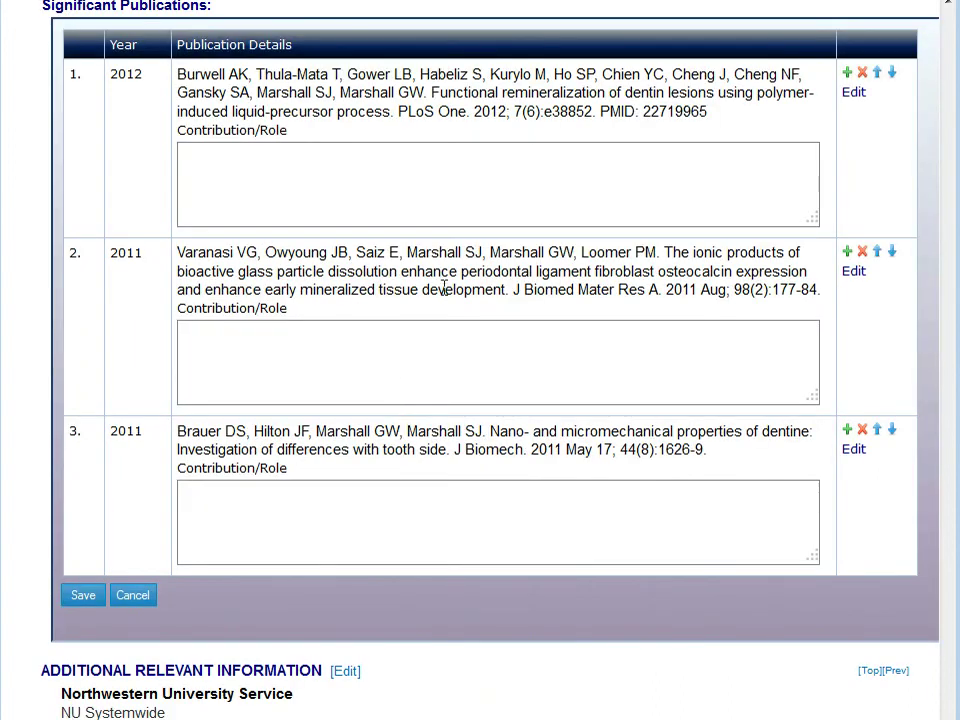
pyautogui.click(261, 182)
pyautogui.click(134, 596)
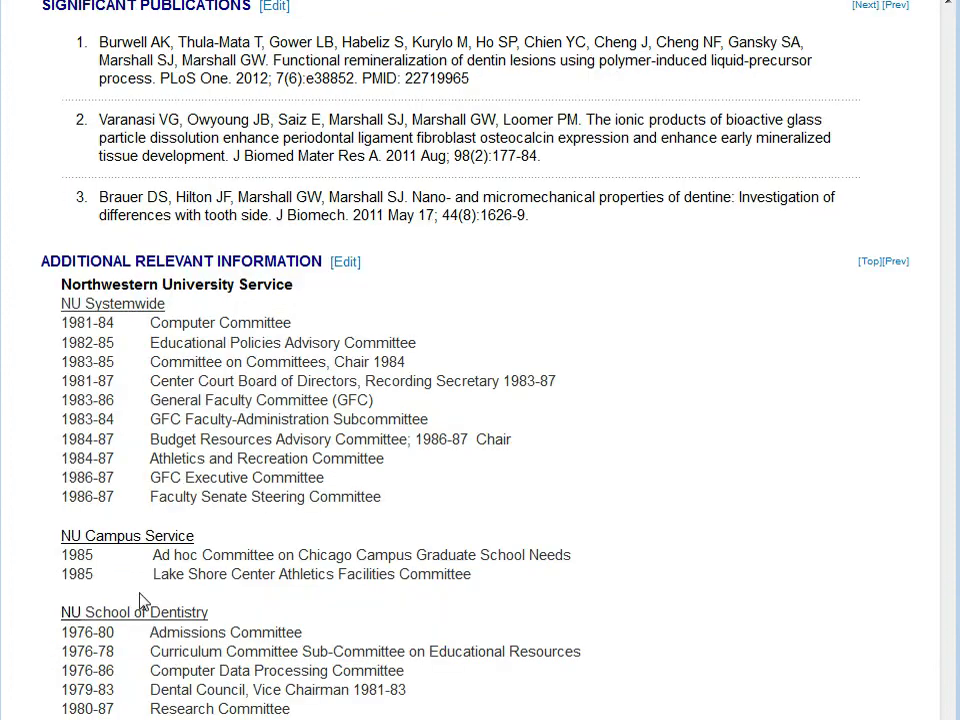
pyautogui.scroll(10, 517, 508)
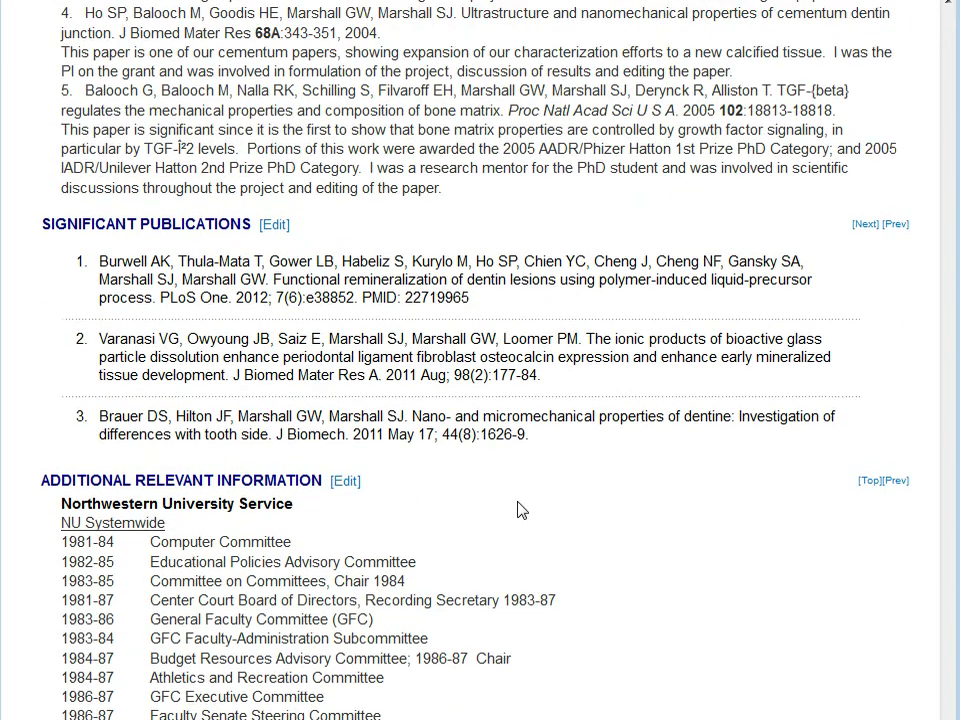
pyautogui.scroll(15, 508, 500)
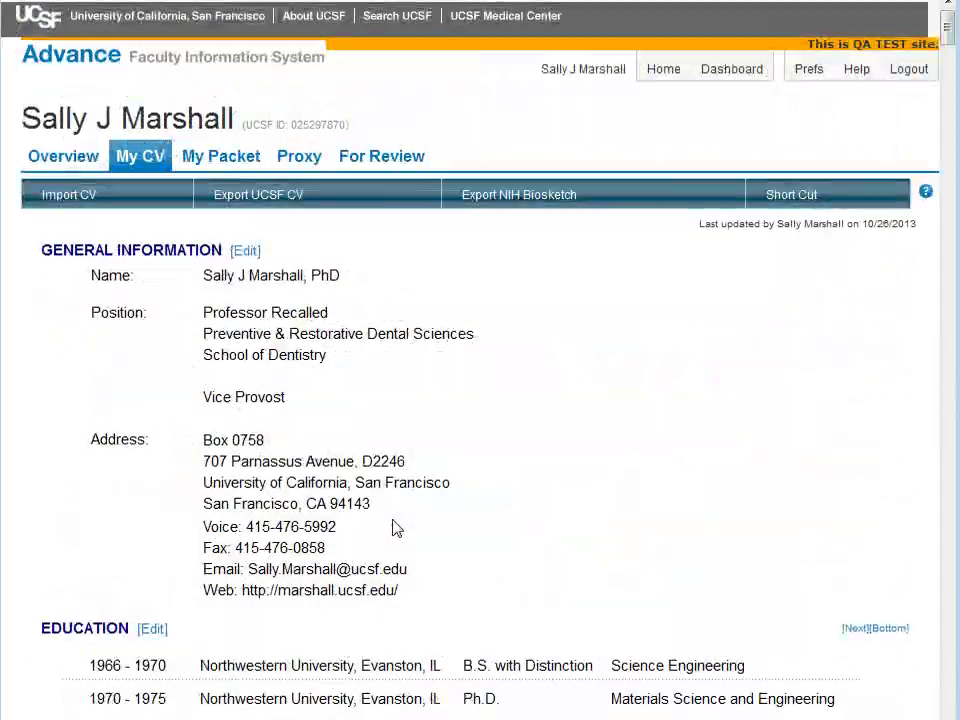
# On My Packet's CV page, accept the Academic Personnel Manual acknowledgement and copy My CV into the packet
pyautogui.click(214, 162)
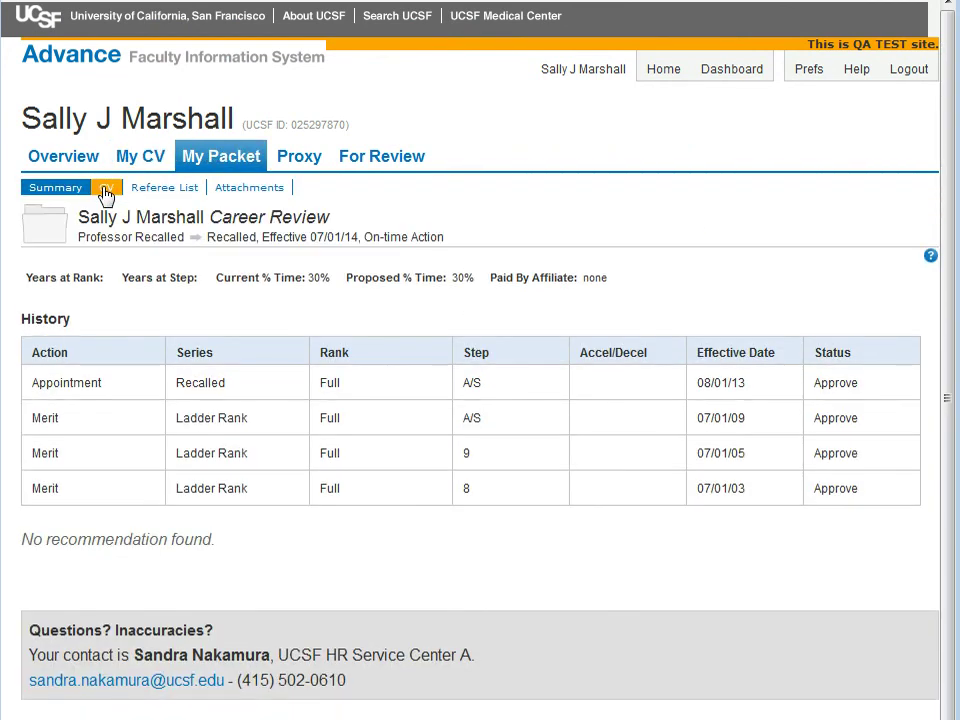
pyautogui.click(106, 190)
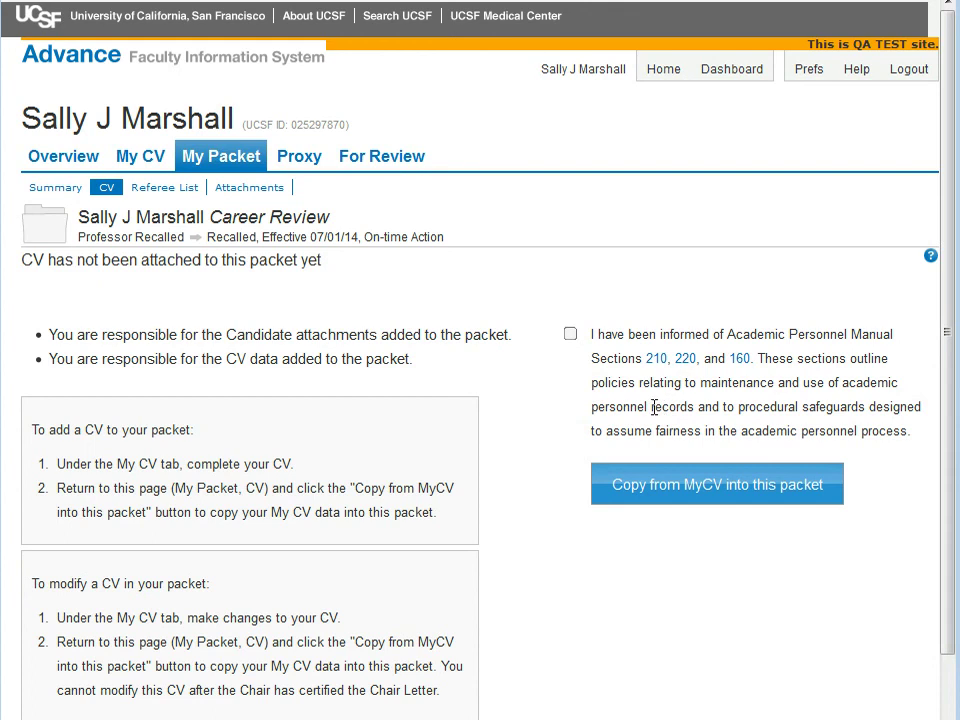
pyautogui.click(570, 334)
pyautogui.click(693, 490)
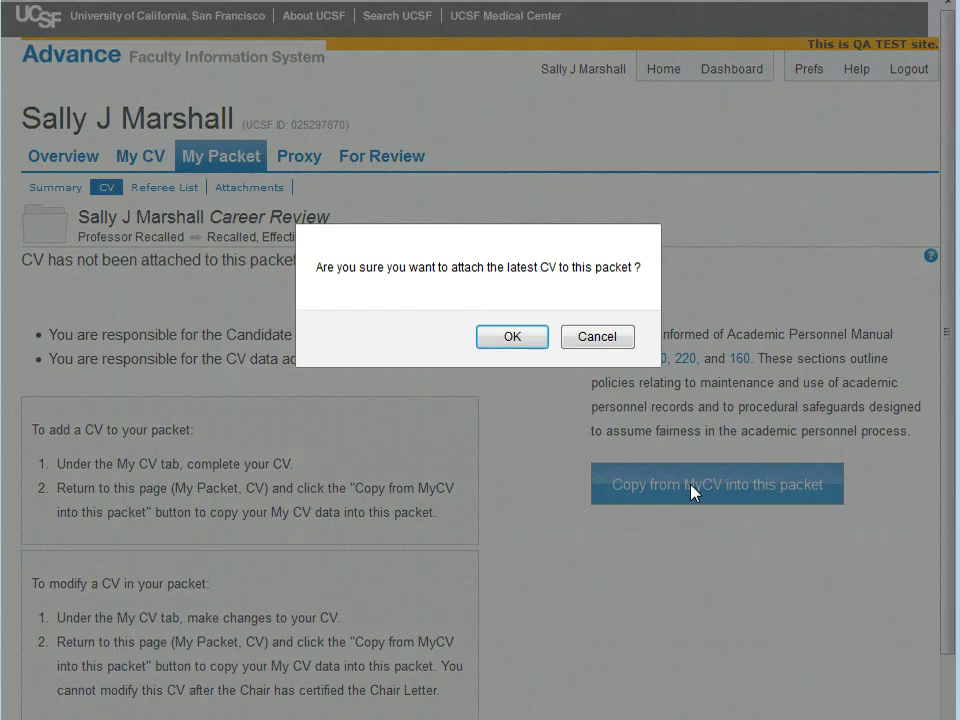
pyautogui.click(512, 337)
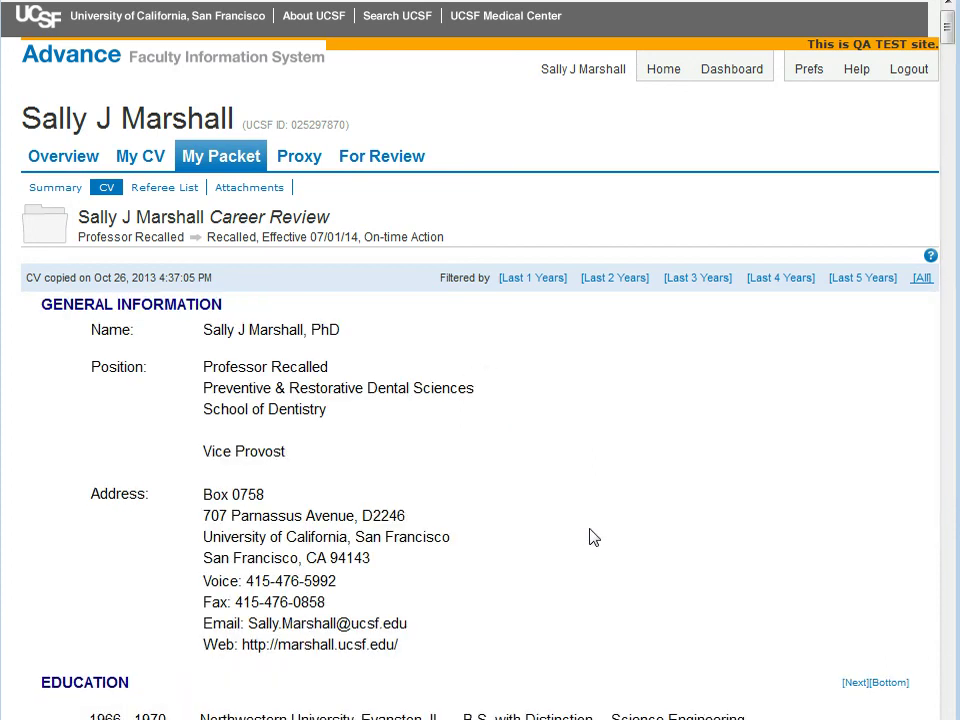
pyautogui.scroll(-4, 593, 537)
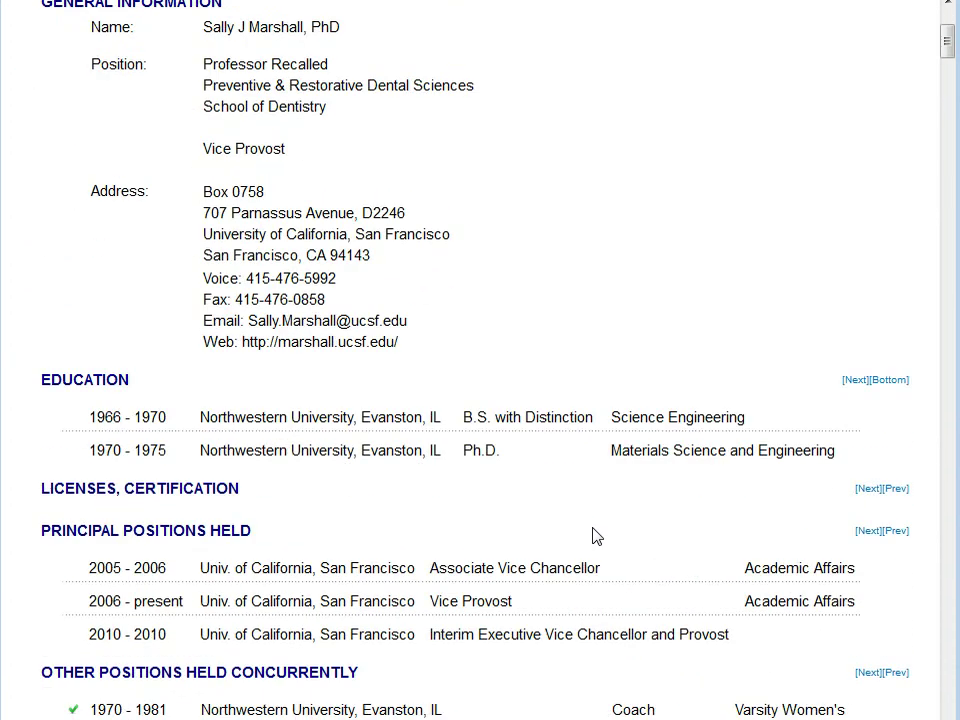
pyautogui.scroll(2, 593, 537)
pyautogui.scroll(2, 593, 537)
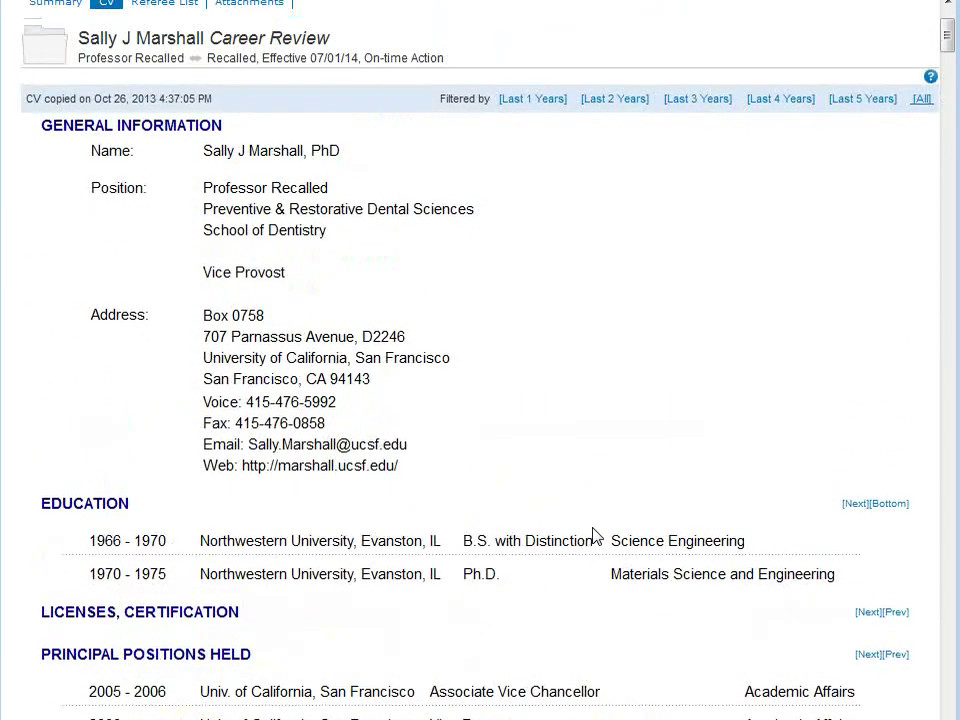
pyautogui.scroll(2, 593, 537)
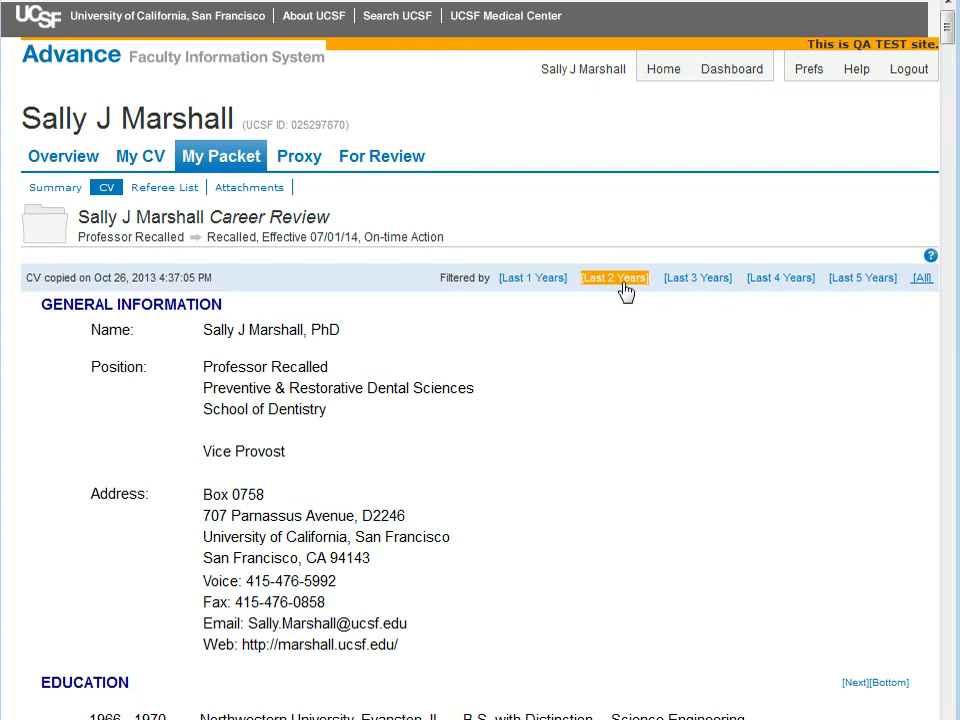
# Filter the packet CV to the Last 2 Years, then All, and return to My CV
pyautogui.click(704, 290)
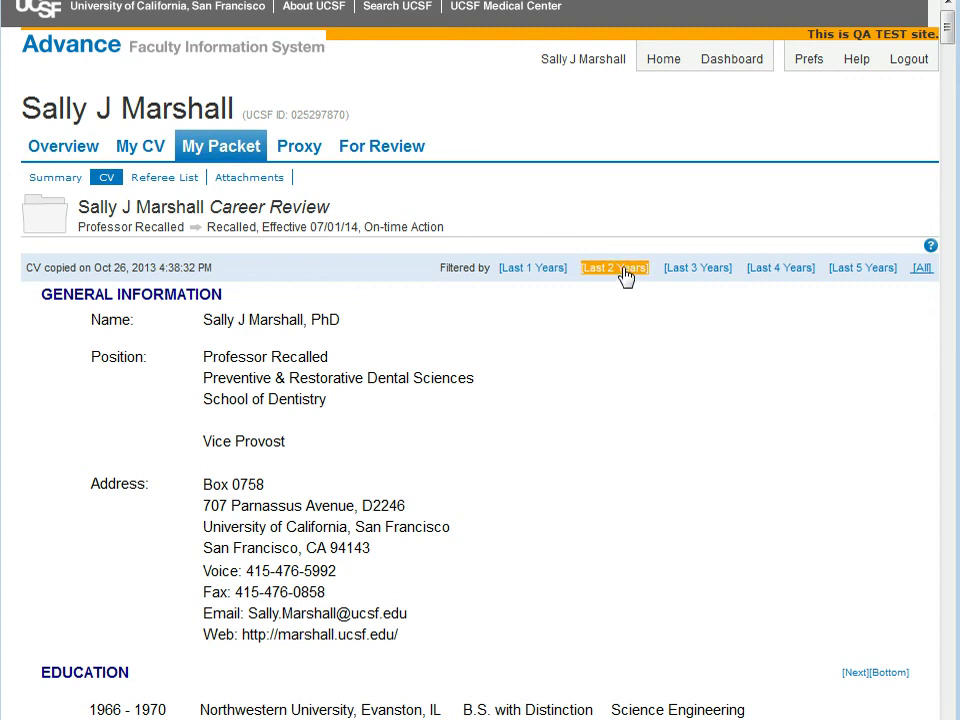
pyautogui.click(625, 277)
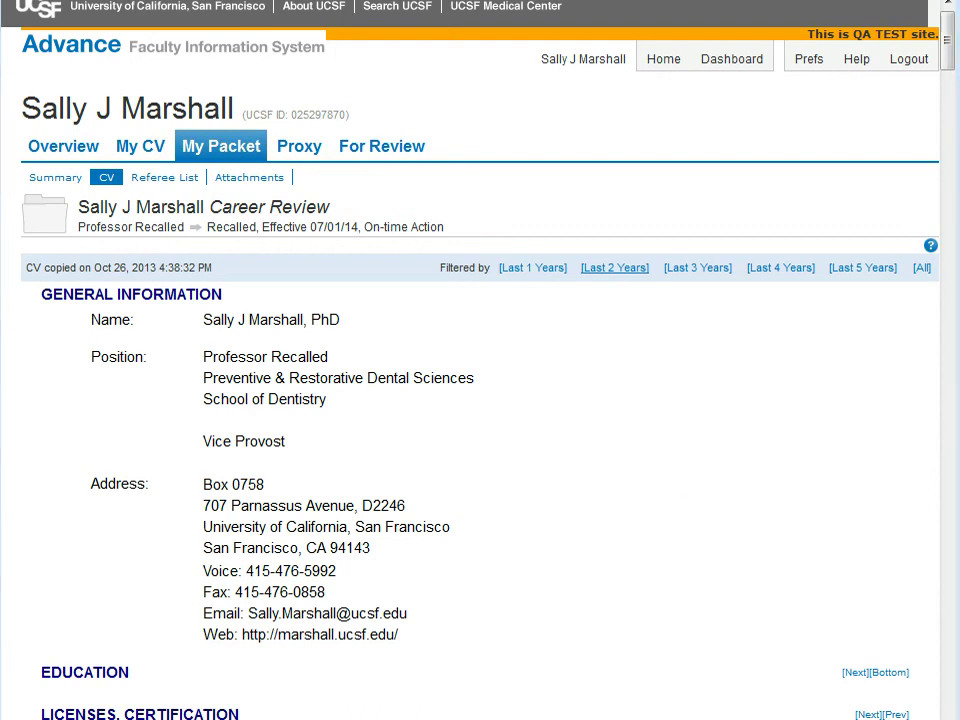
pyautogui.click(921, 269)
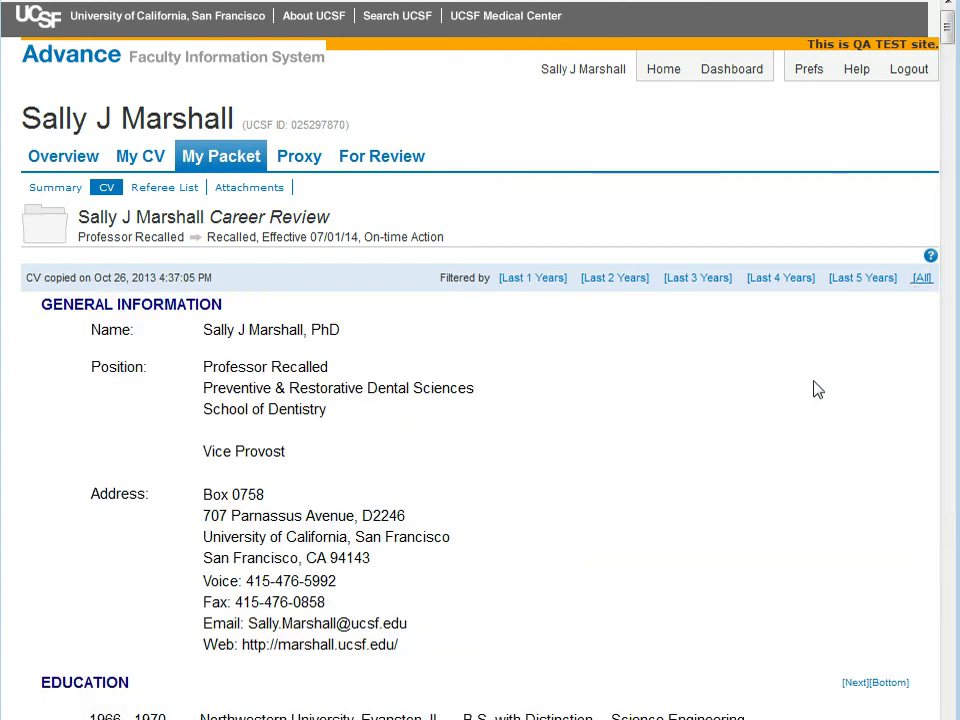
pyautogui.scroll(-5, 575, 573)
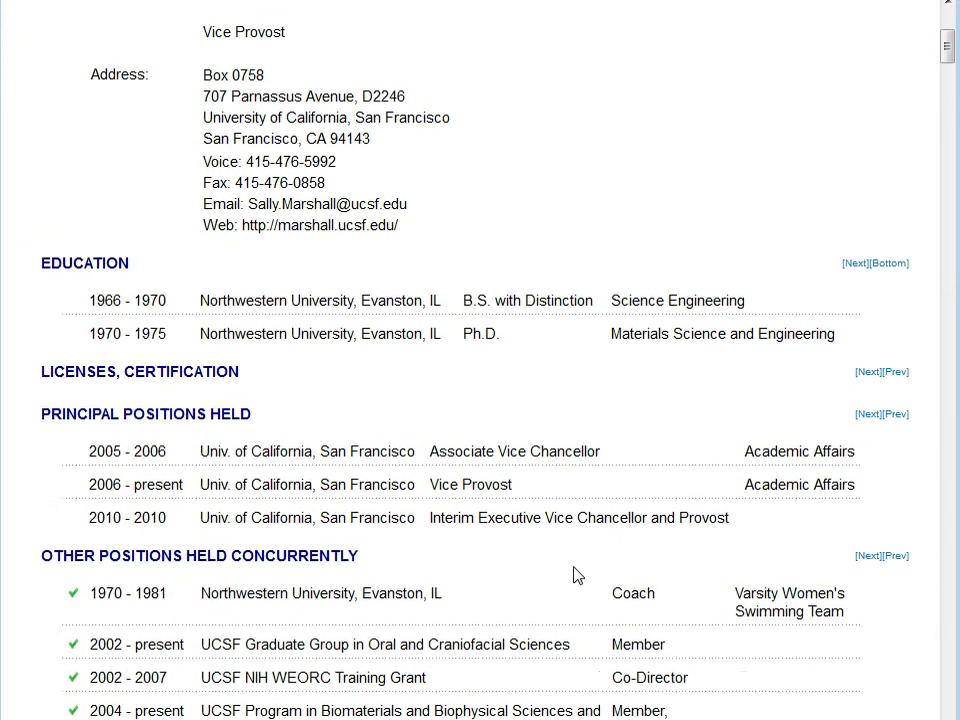
pyautogui.scroll(5, 575, 573)
pyautogui.click(146, 162)
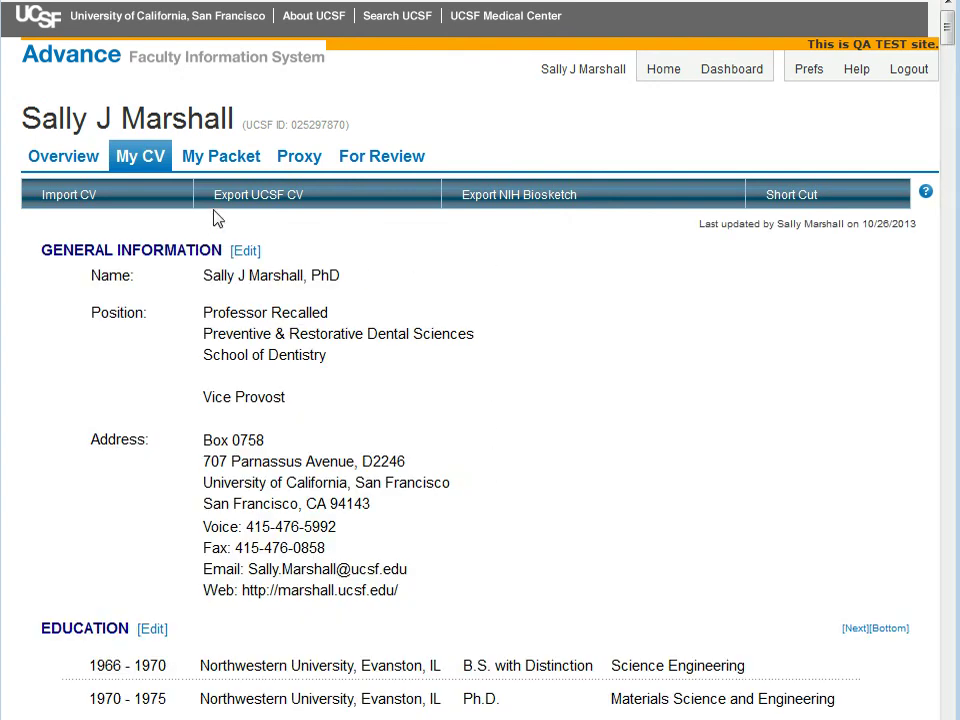
# On the My Packet CV subtab, choose Copy from MyCV into this packet
pyautogui.click(219, 162)
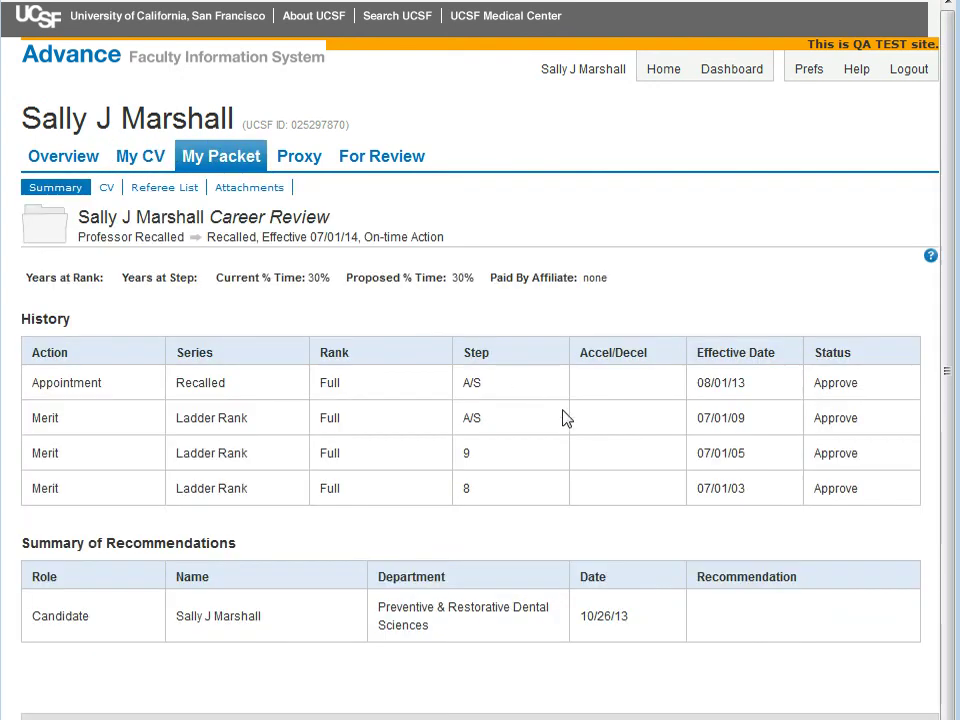
pyautogui.click(106, 189)
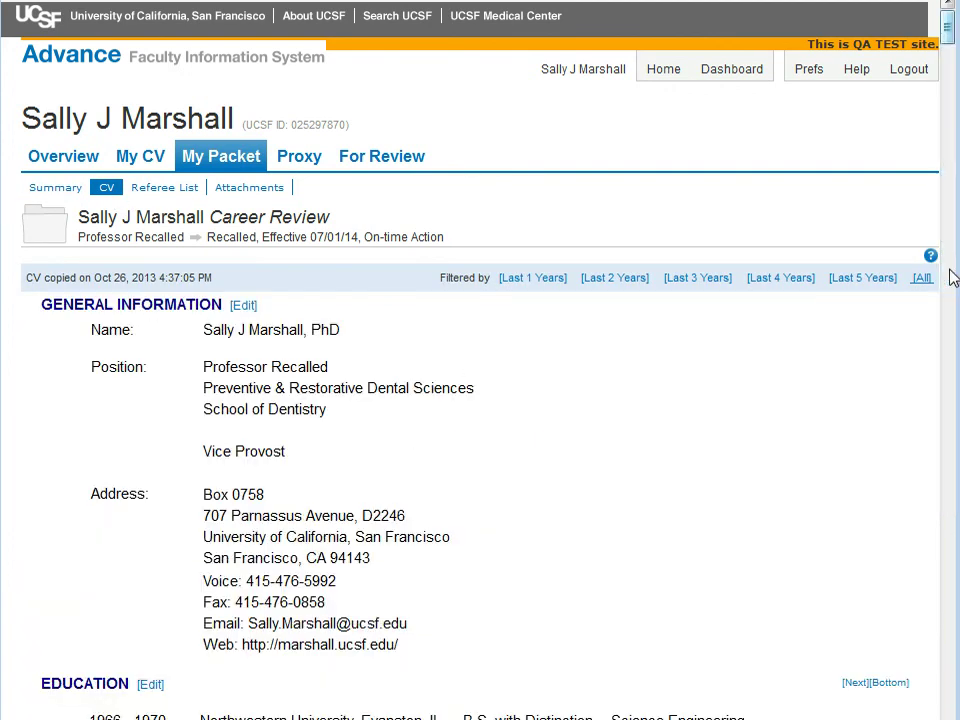
pyautogui.moveTo(949, 24); pyautogui.dragTo(921, 676)
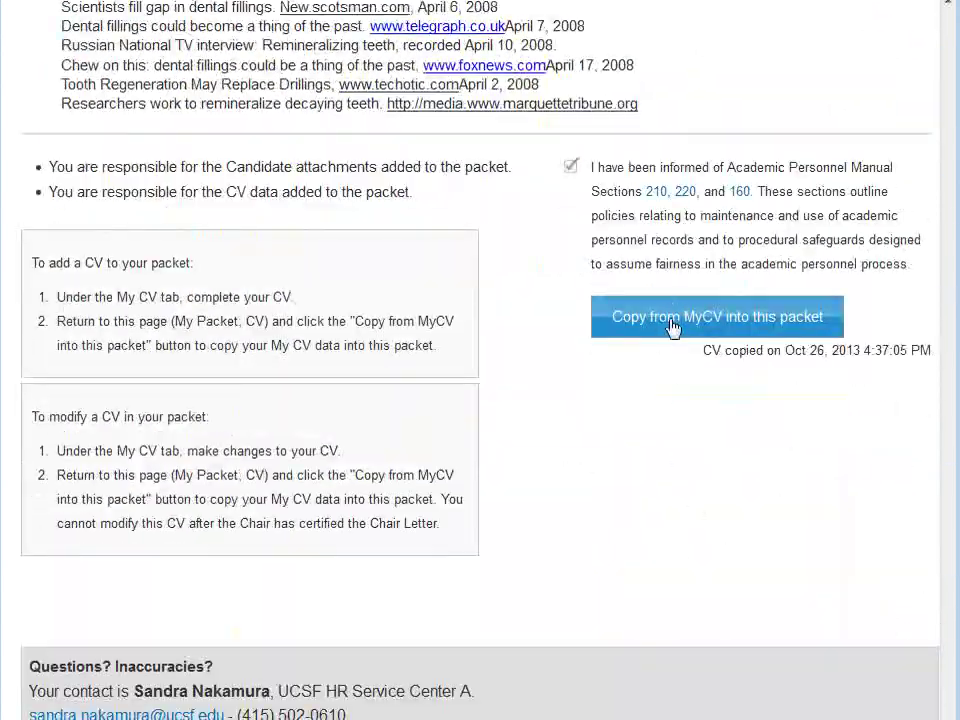
pyautogui.click(672, 330)
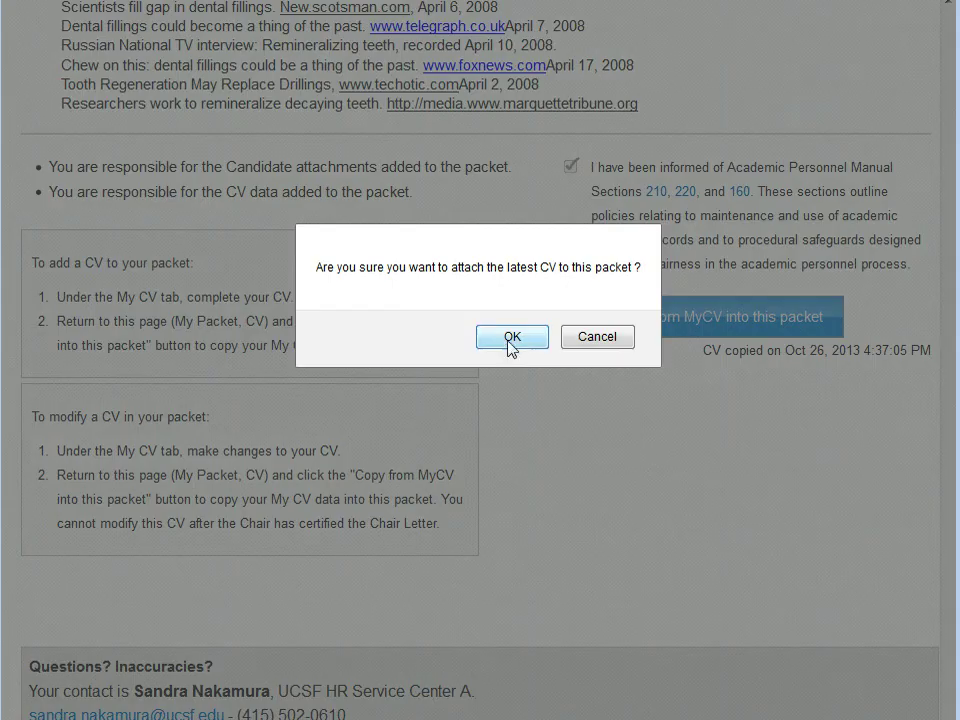